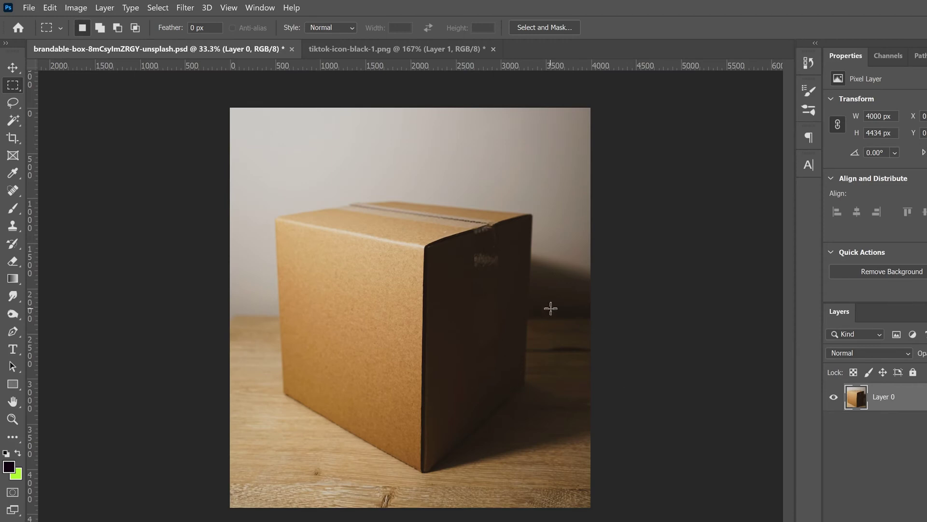
Check the TikTok logo file, then add a blank Layer 1 above the cardboard box photo.
left_click(375, 53)
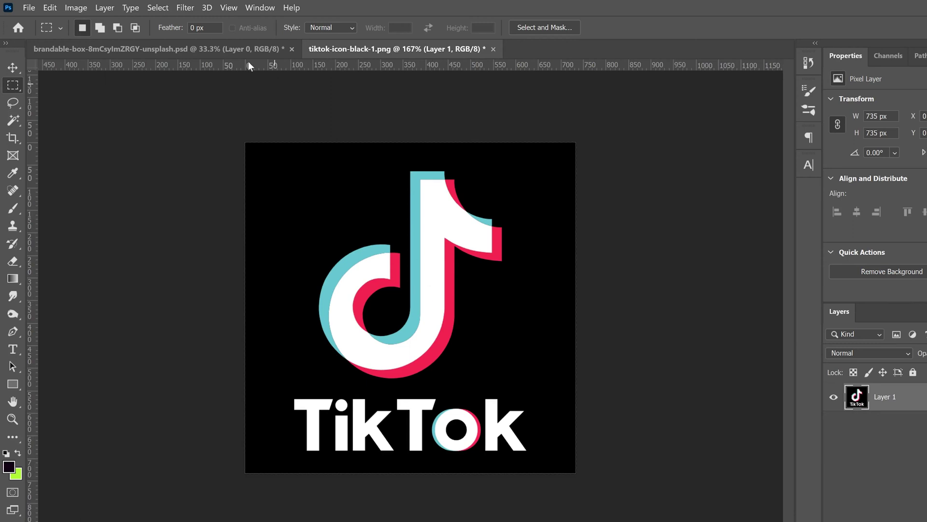
left_click(189, 50)
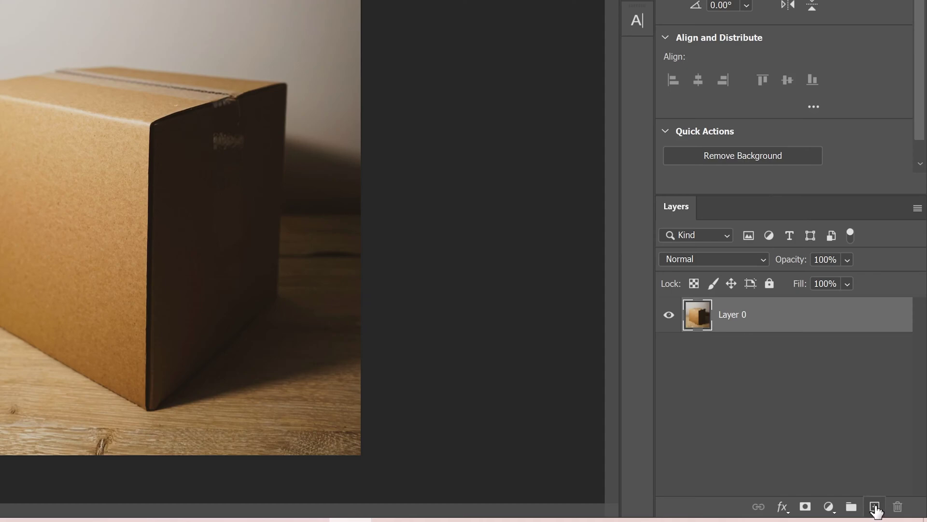
left_click(875, 507)
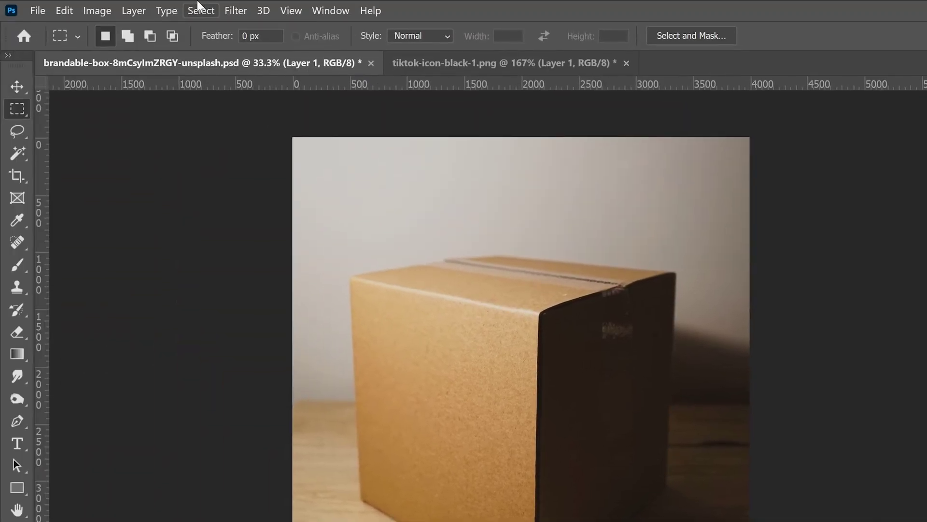
left_click(236, 10)
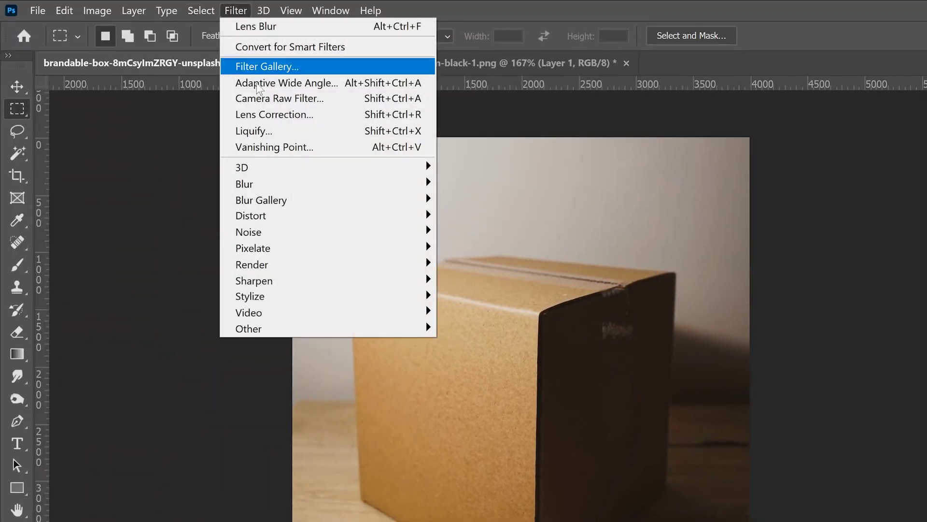
Open Vanishing Point and draw a plane on the four corners of the box's front face.
left_click(279, 147)
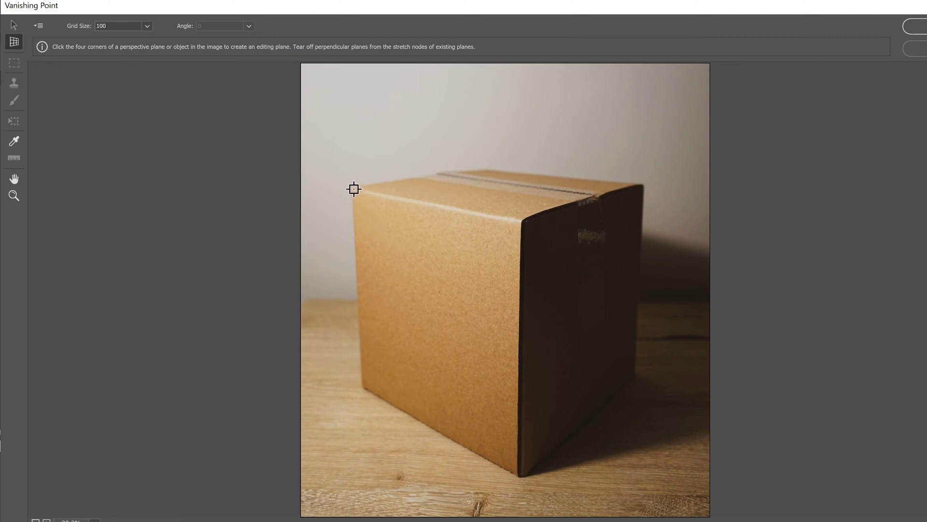
left_click(353, 189)
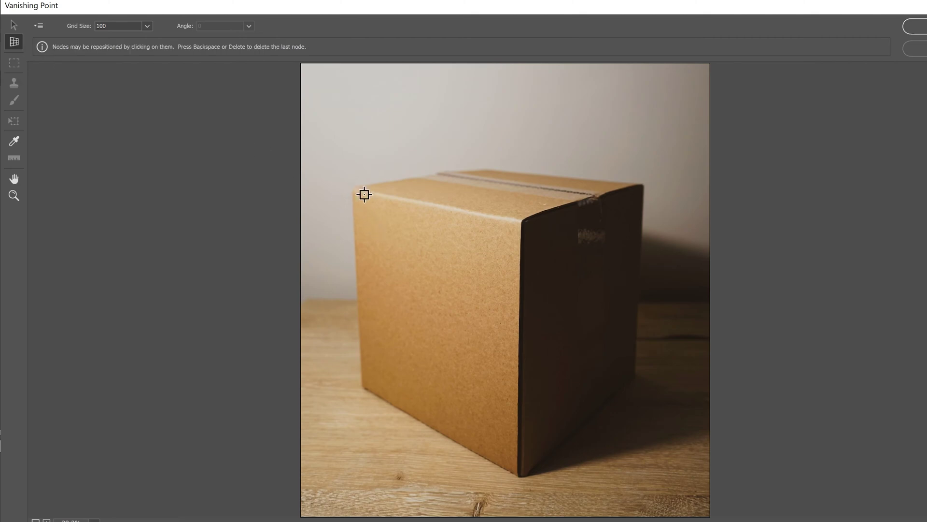
left_click(523, 222)
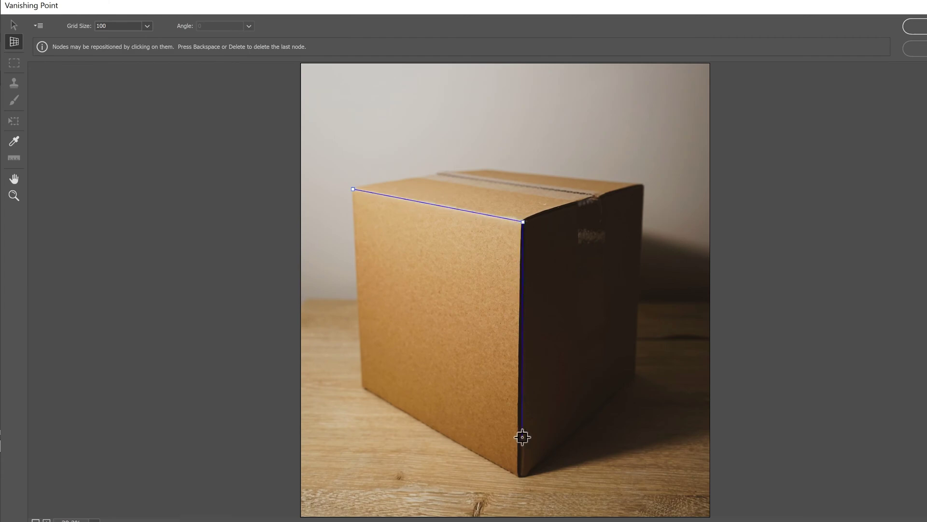
left_click(520, 477)
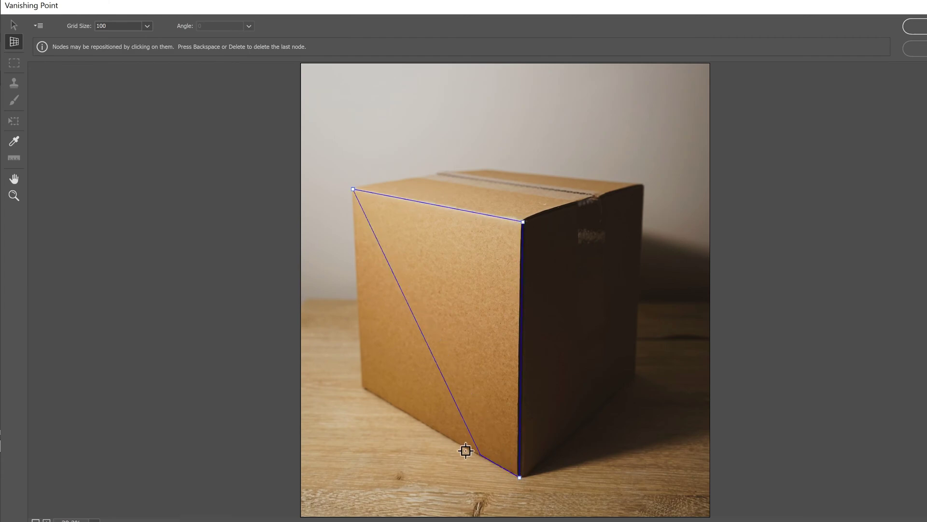
left_click(362, 386)
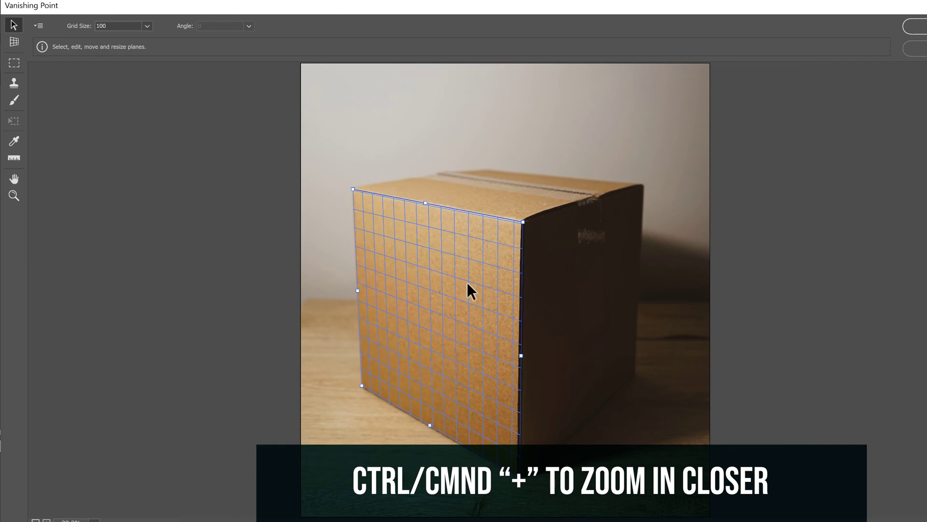
Zoom in and nudge the top-right and bottom-right plane corners onto the box edges.
key("ctrl+plus")
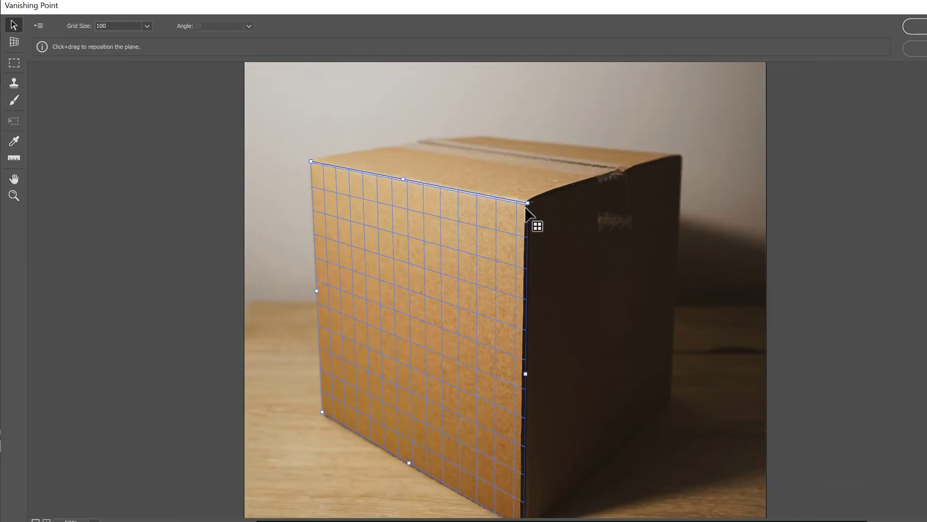
key("x")
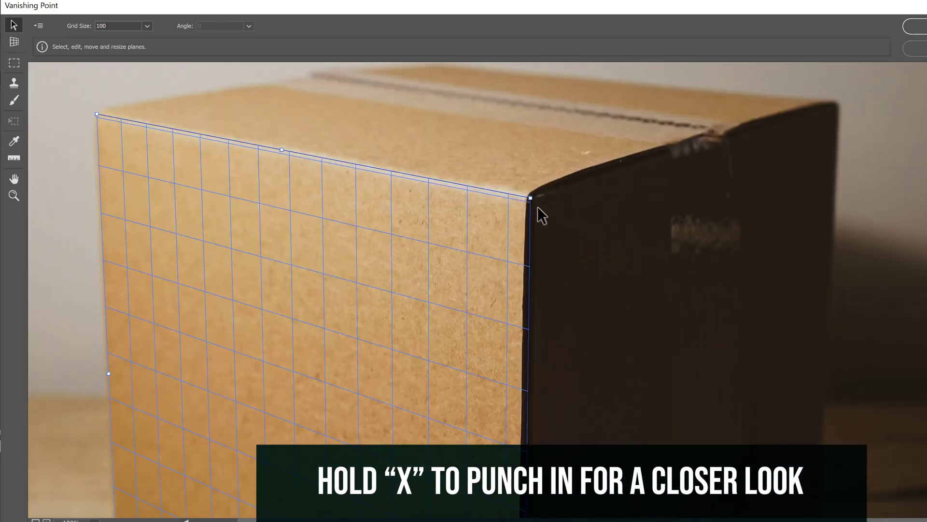
left_click_drag(530, 202, 527, 203)
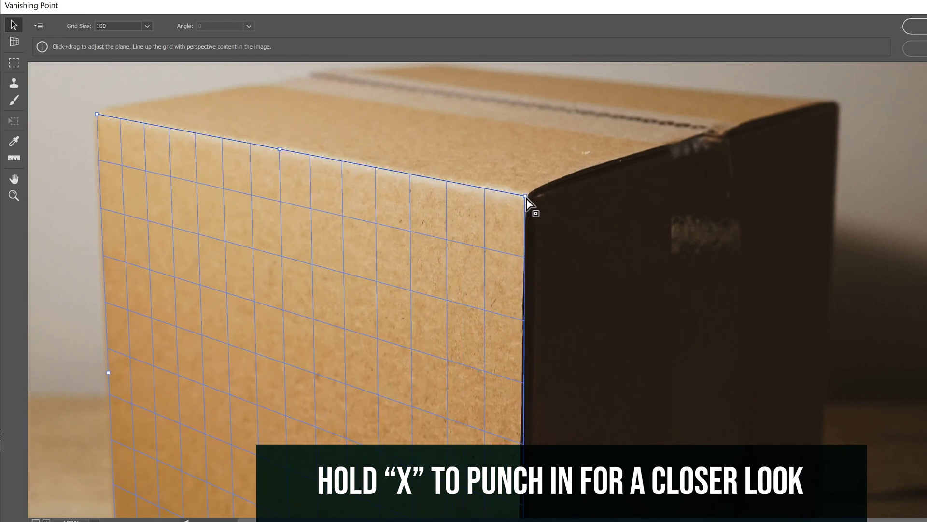
key("x")
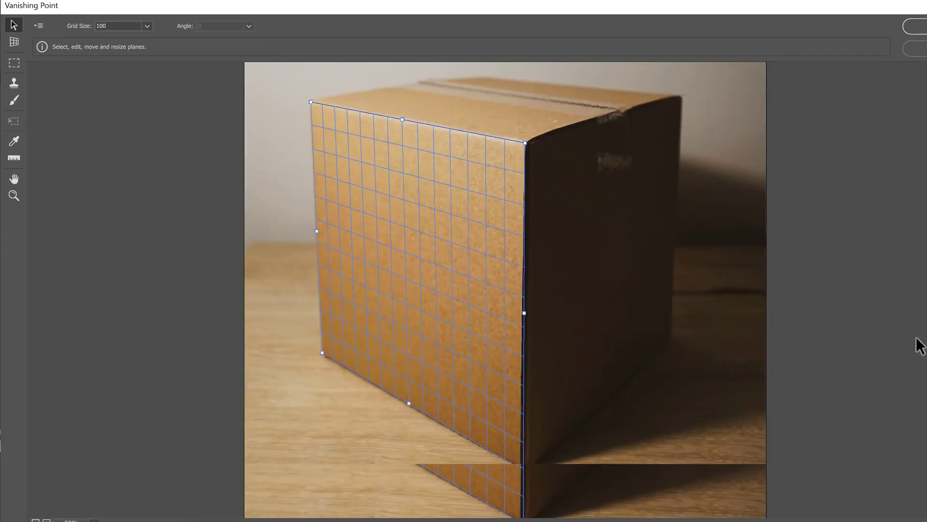
key("x")
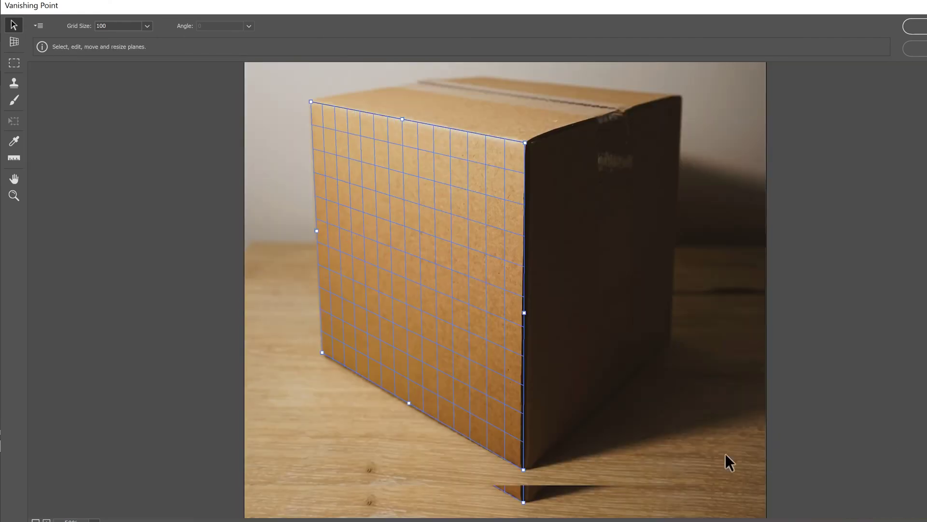
key("x")
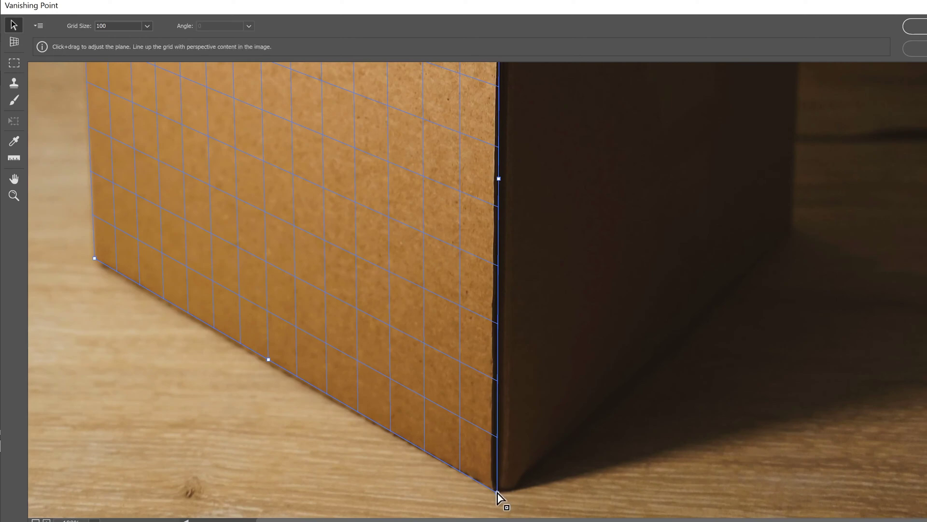
left_click_drag(497, 491, 495, 490)
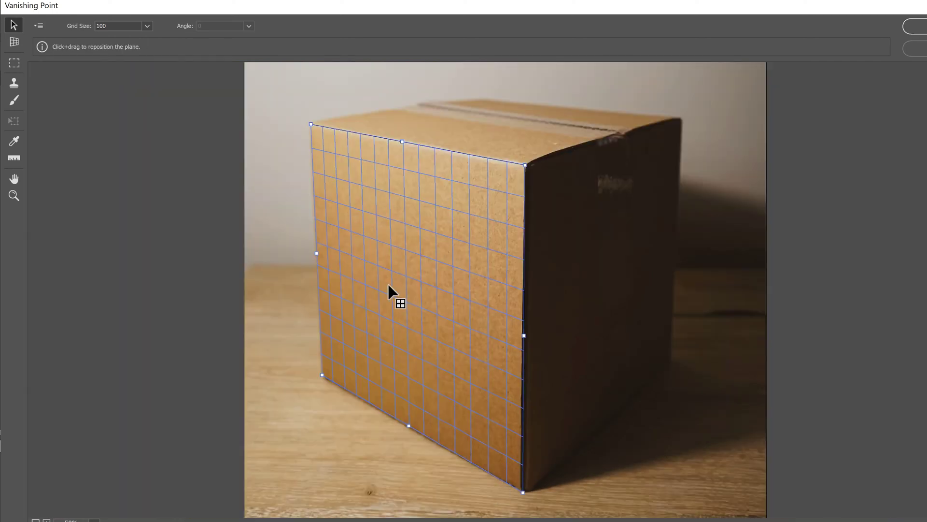
mouse_move(311, 124)
left_mouse_down()
mouse_move(257, 149)
mouse_move(254, 221)
mouse_move(293, 372)
mouse_move(332, 322)
mouse_move(349, 332)
mouse_move(309, 322)
mouse_move(320, 155)
mouse_move(310, 124)
left_mouse_up()
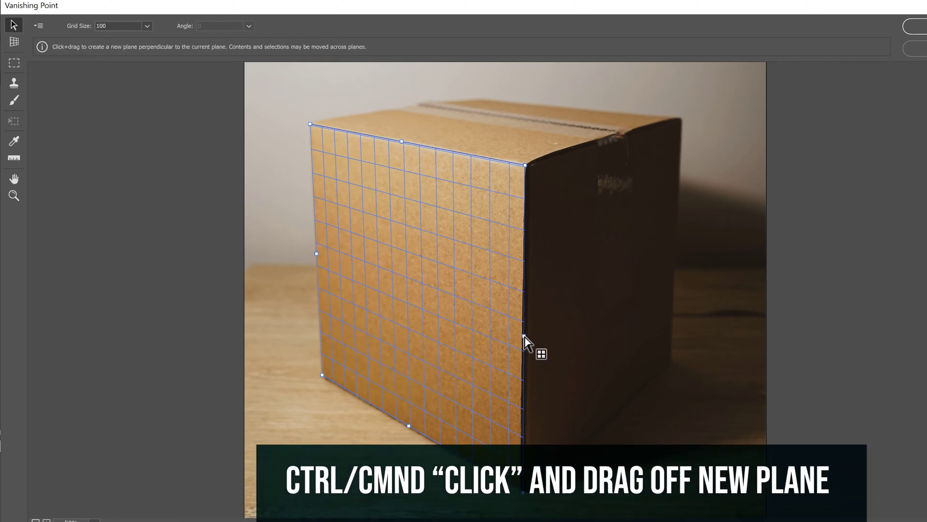
Extend perpendicular planes onto the box's side face and top, fitting the side plane's corners.
left_click_drag(524, 336, 661, 308)
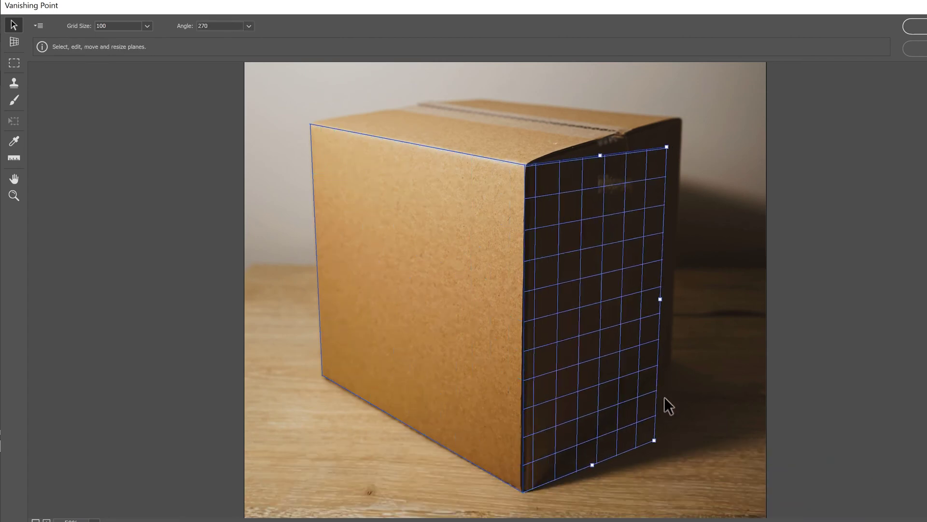
left_click_drag(654, 441, 672, 359)
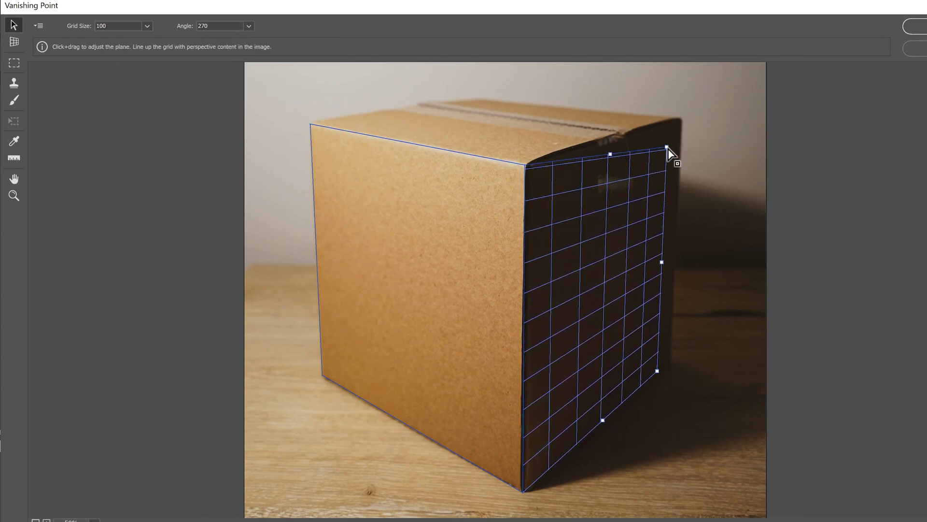
left_click_drag(667, 146, 666, 124)
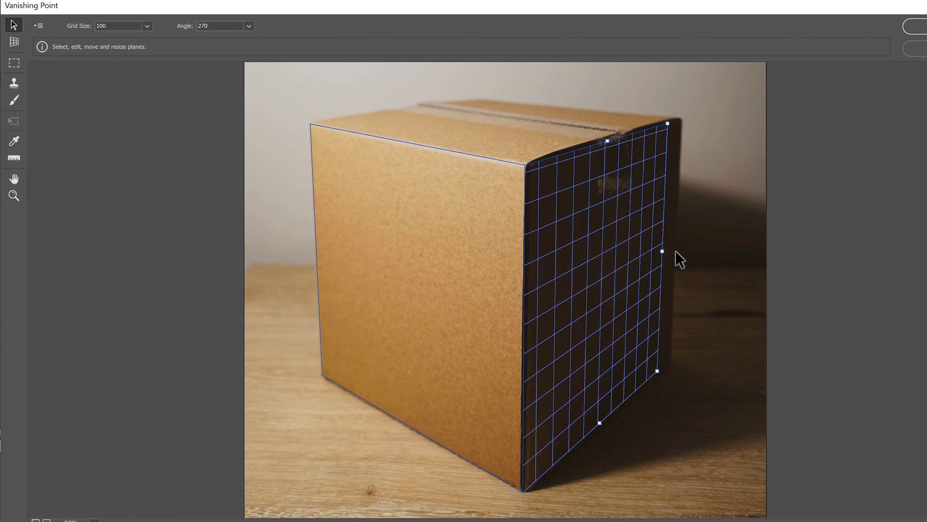
left_click_drag(662, 252, 676, 234)
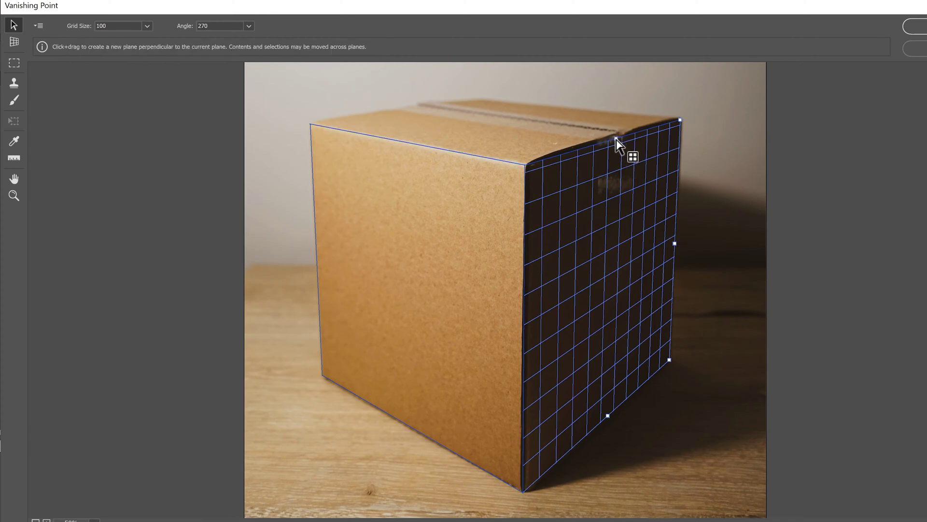
left_click_drag(616, 140, 420, 109)
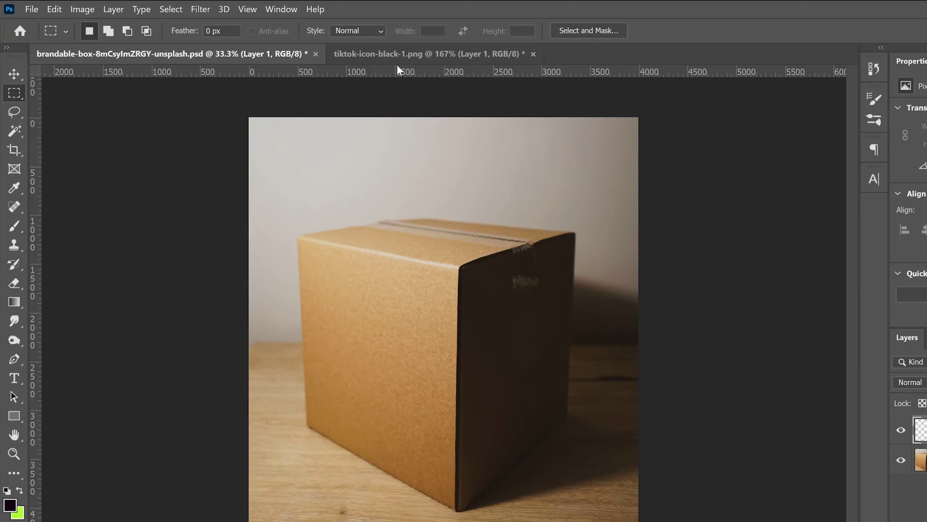
Select and copy the whole TikTok logo image, then return to the box photo.
left_click(364, 59)
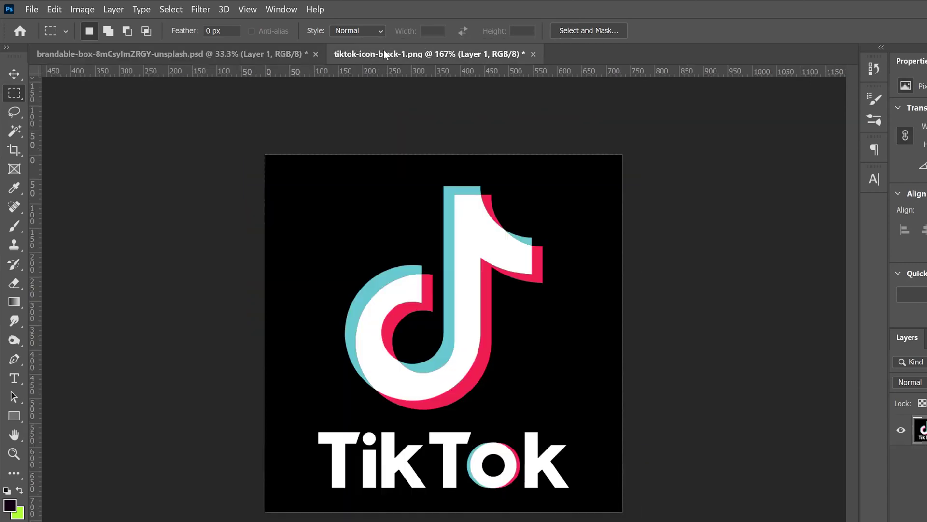
left_click(171, 10)
left_click(174, 23)
left_click(53, 11)
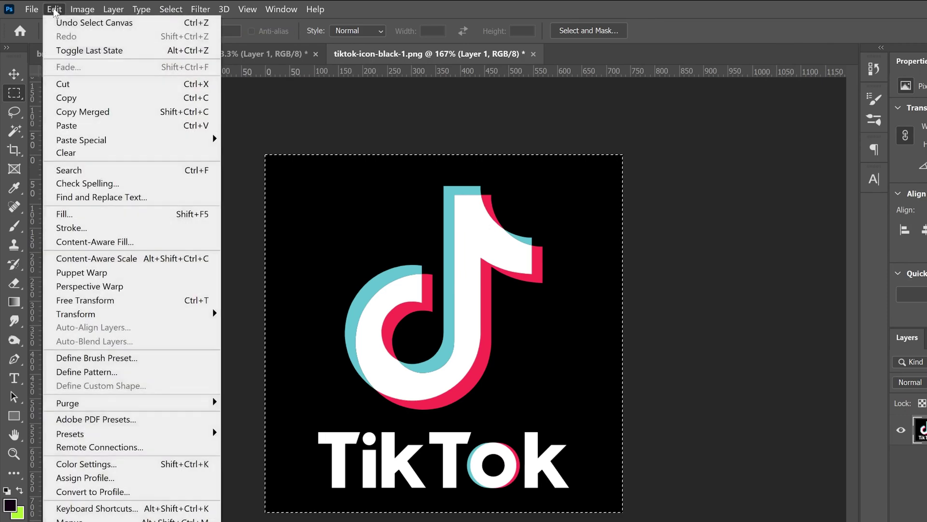
left_click(75, 93)
left_click(185, 53)
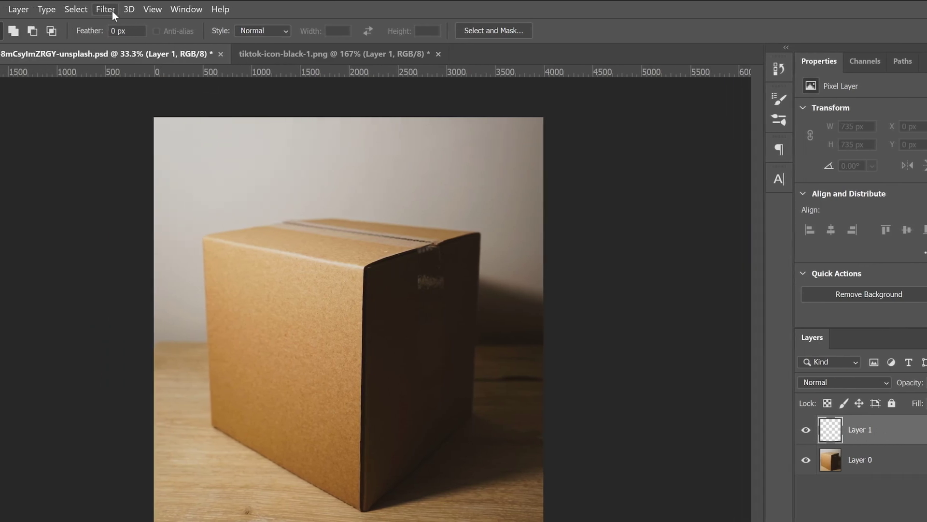
Paste the logo in Vanishing Point, scale it onto the front plane, and apply it.
left_click(9, 9)
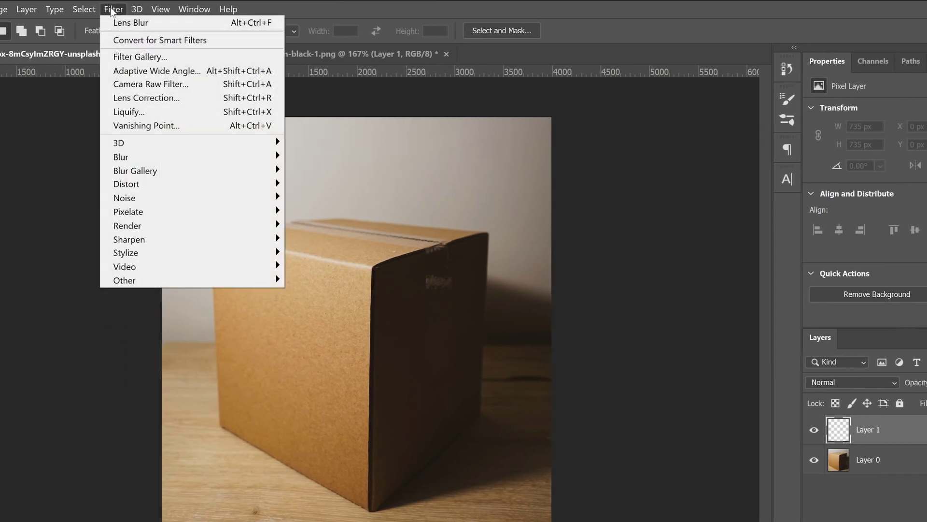
left_click(142, 127)
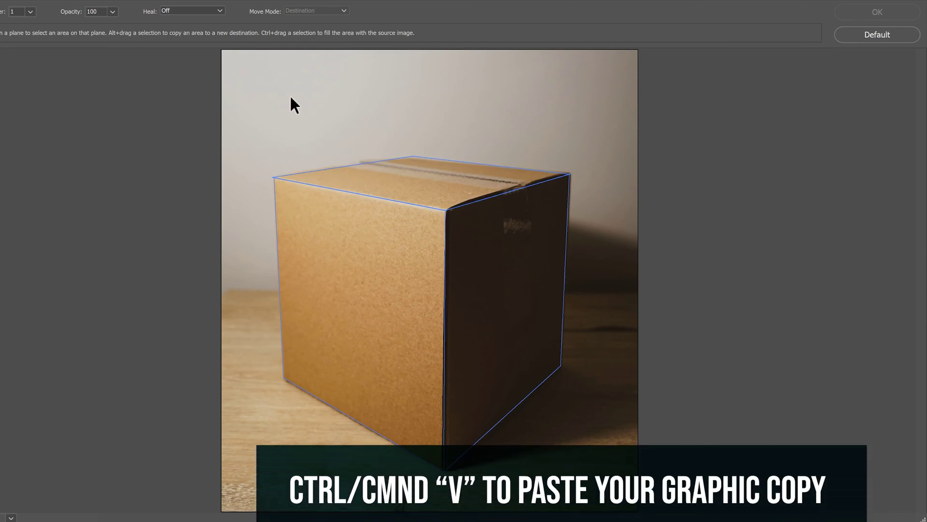
key("ctrl+v")
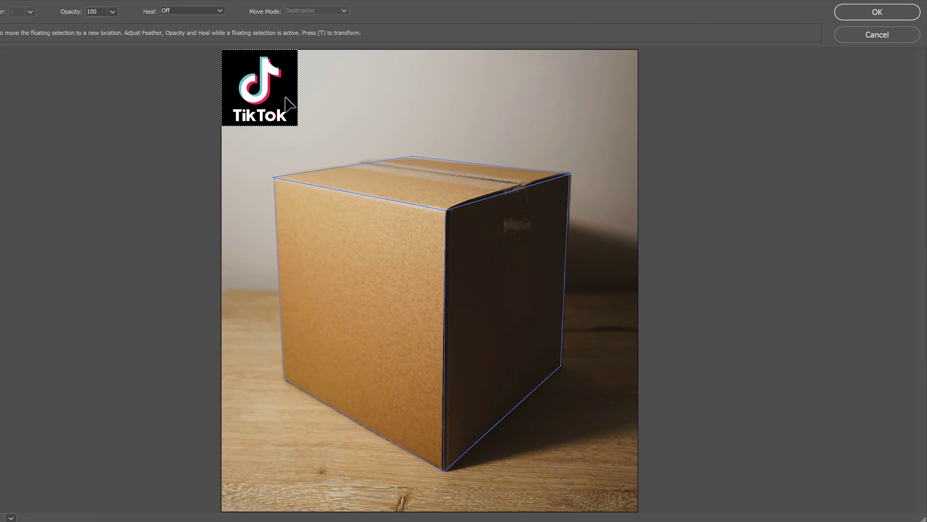
key("alt")
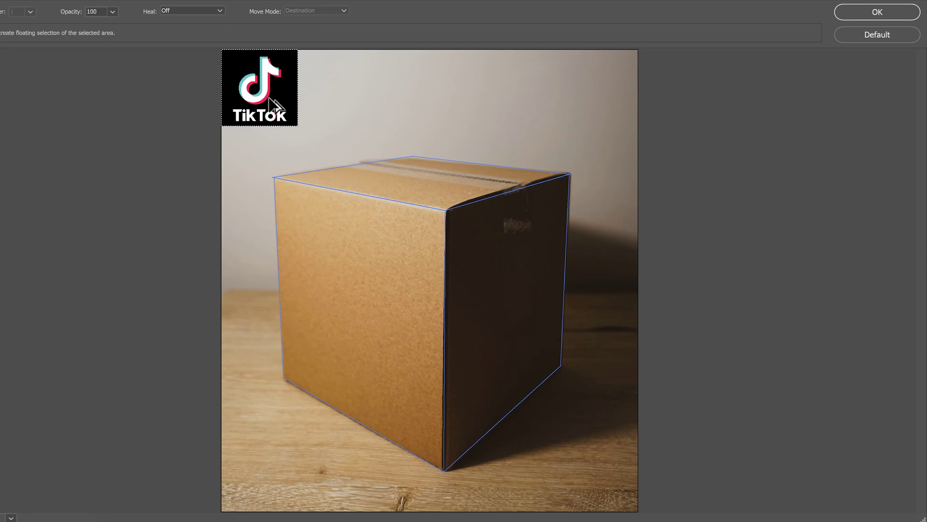
key("ctrl+t")
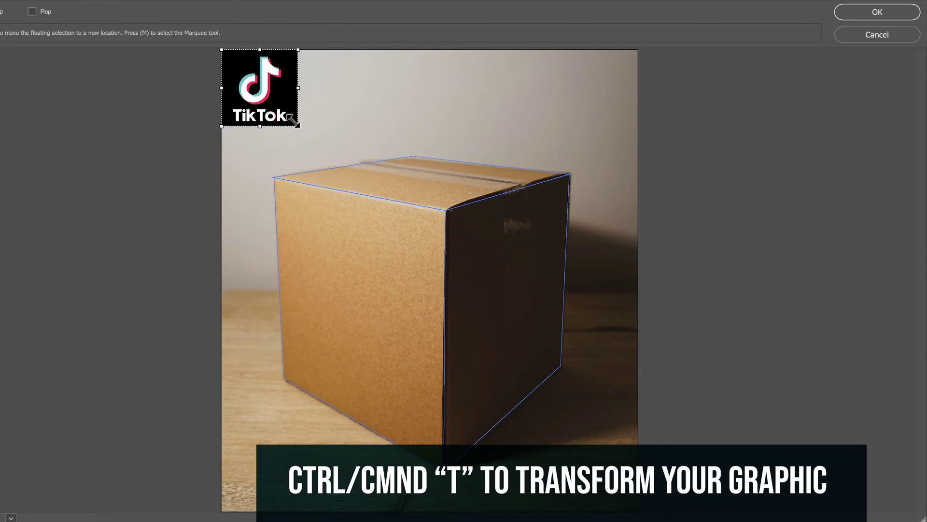
mouse_move(296, 122)
left_mouse_down()
mouse_move(432, 262)
mouse_move(302, 136)
left_mouse_up()
left_click_drag(255, 80, 348, 283)
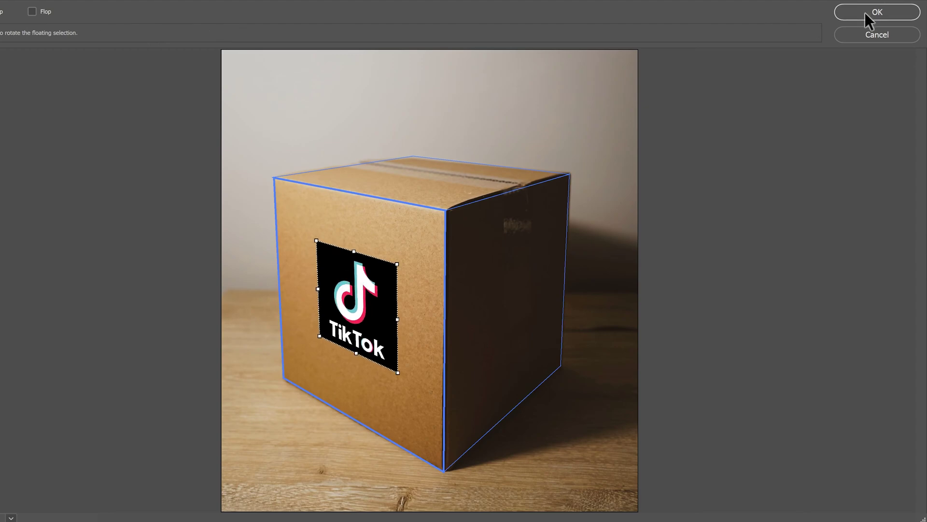
mouse_move(398, 263)
left_mouse_down()
mouse_move(416, 242)
mouse_move(372, 275)
mouse_move(408, 249)
mouse_move(395, 256)
left_mouse_up()
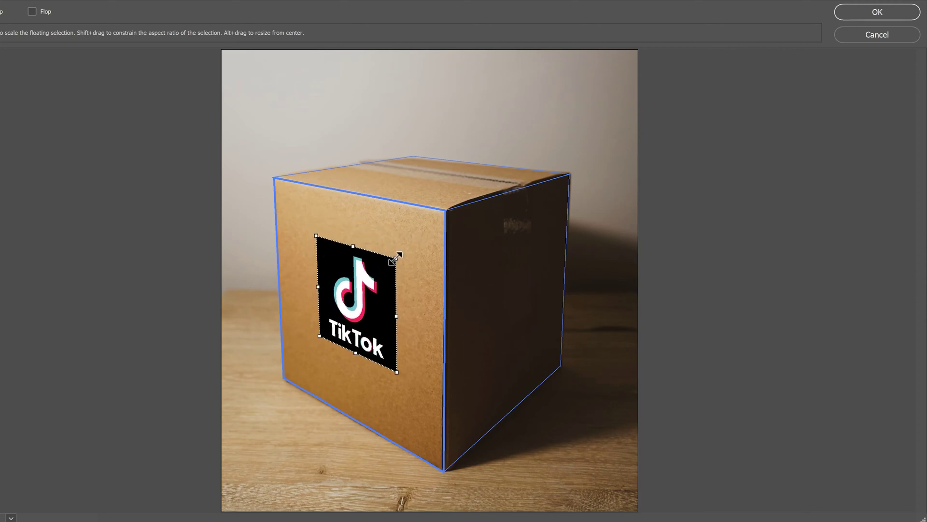
left_click_drag(395, 258, 396, 261)
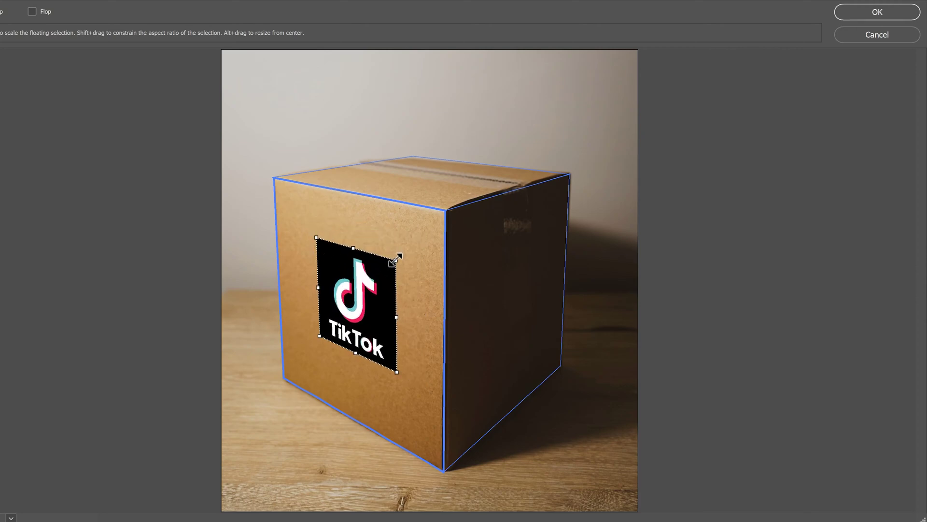
left_click(866, 13)
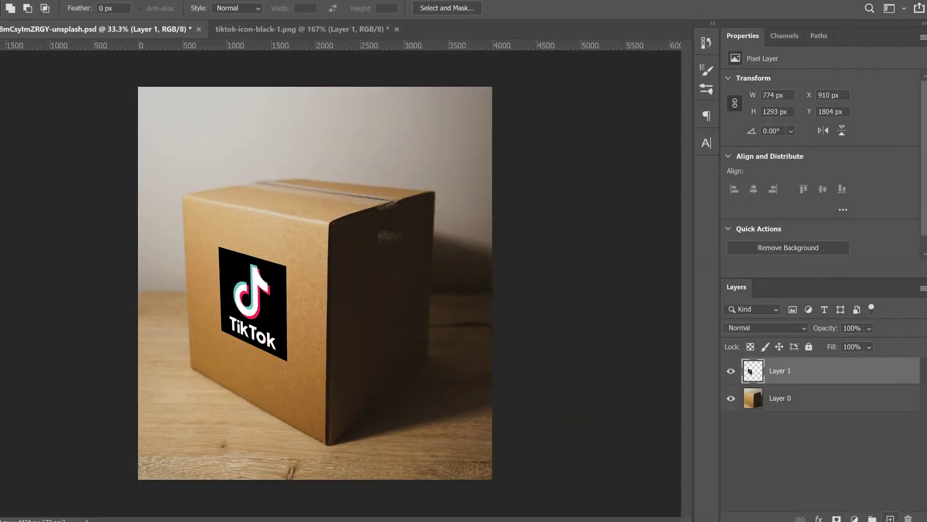
On a new layer, paste the logo onto the right plane in Vanishing Point and rotate it upright.
key("ctrl+shift+alt+n")
key("alt+t")
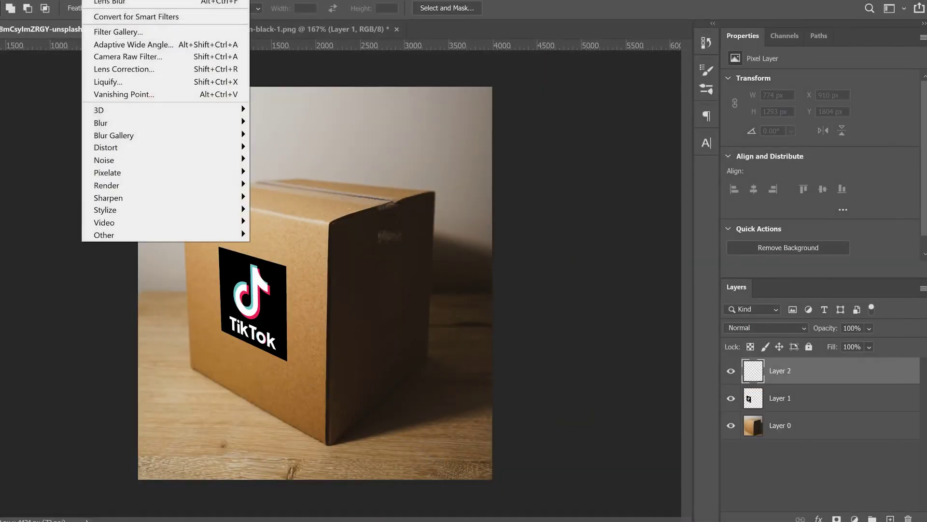
left_click(123, 94)
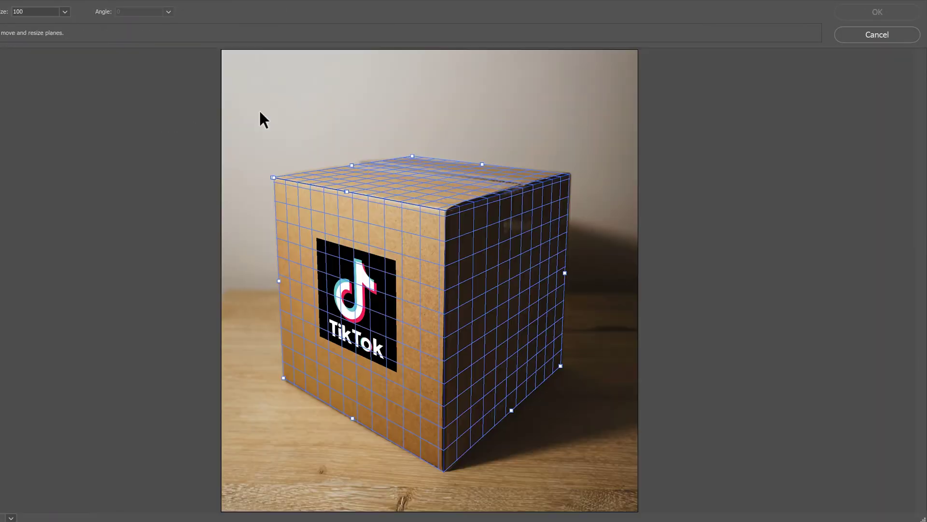
key("ctrl+v")
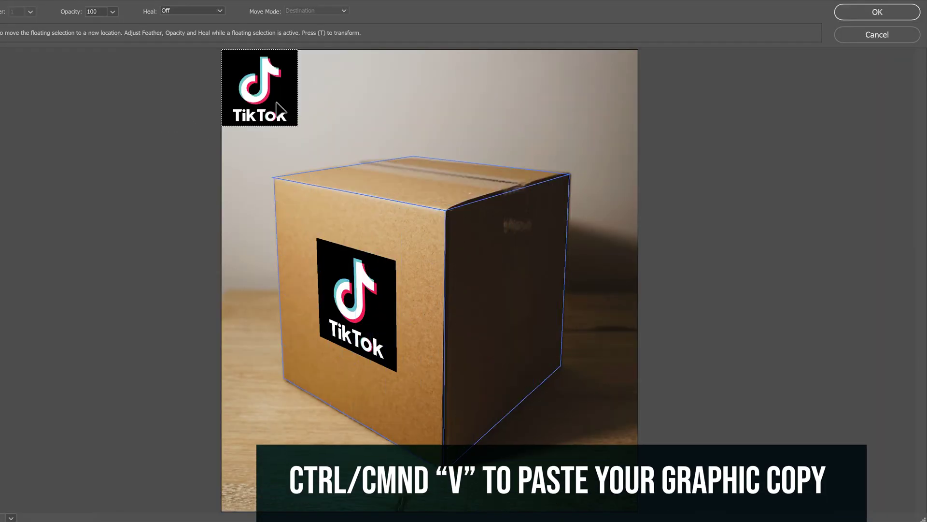
left_click_drag(259, 98, 518, 285)
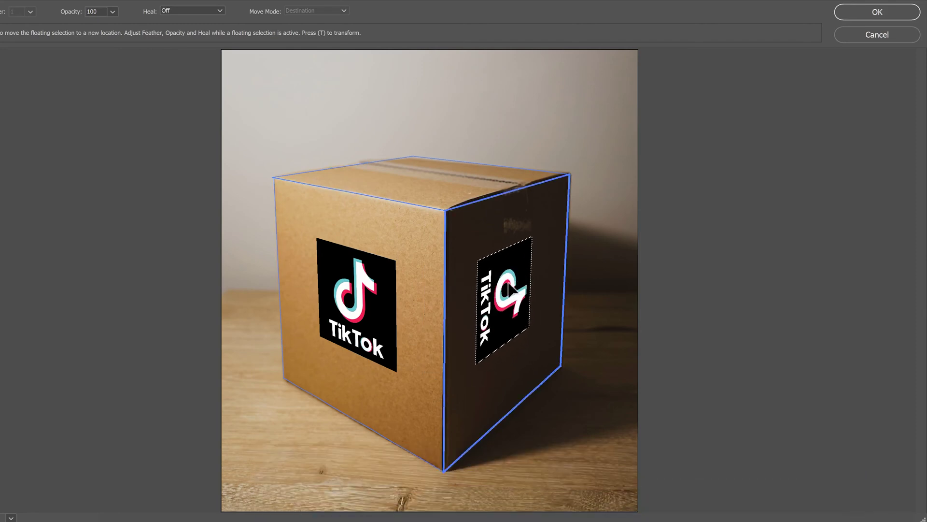
key("alt")
key("ctrl+t")
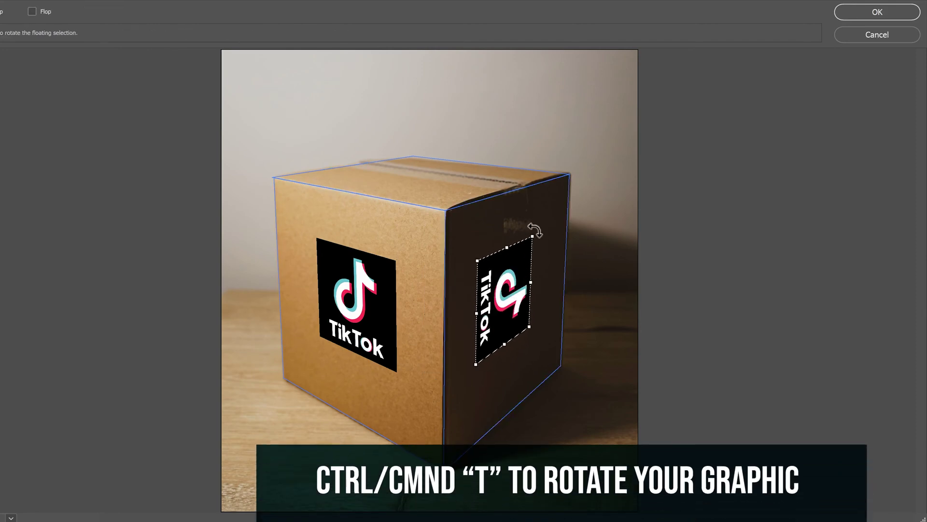
left_click_drag(534, 228, 477, 284)
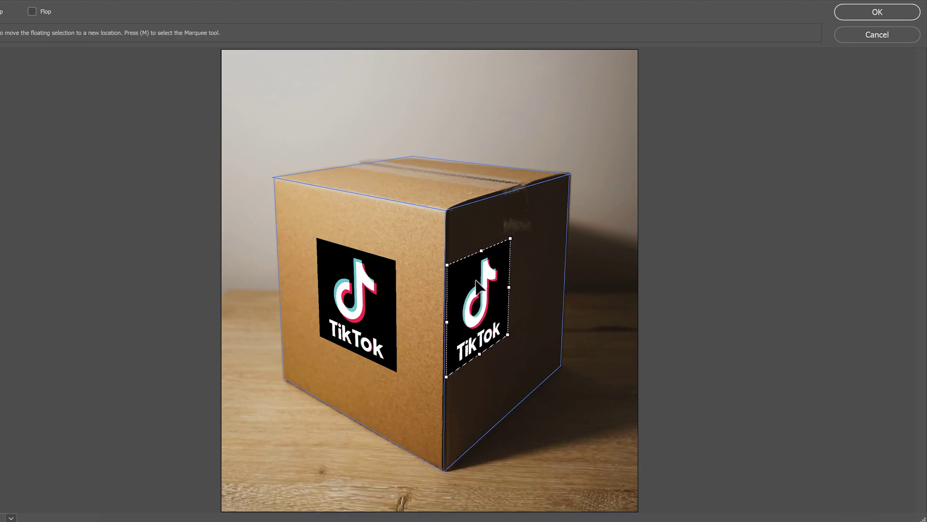
left_click_drag(511, 232, 511, 233)
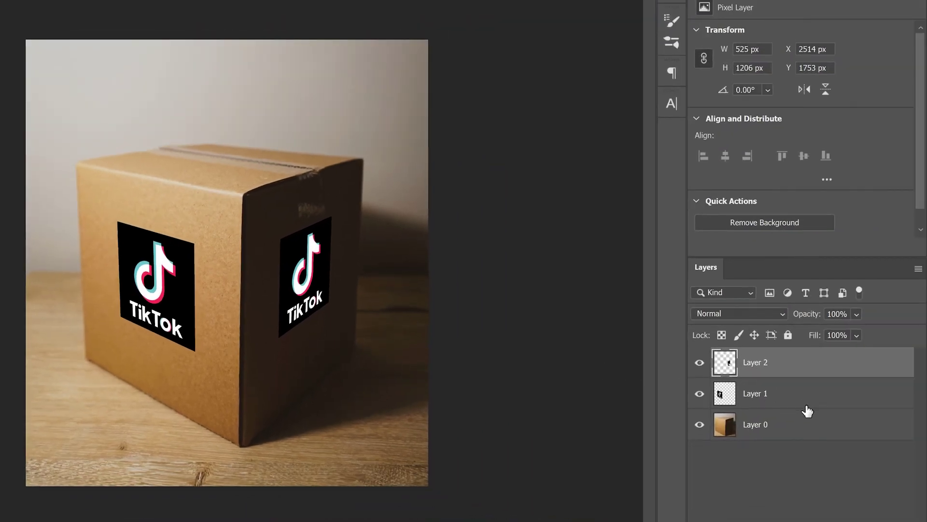
Select Layer 1, which holds the front logo.
left_click(806, 402)
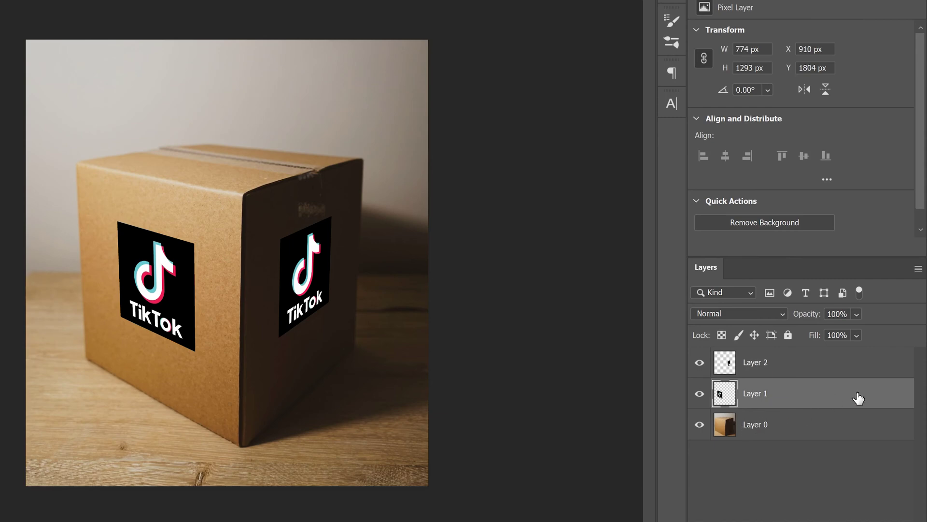
Open Layer 1's Blending Options and test the Underlying Layer Blend If sliders.
double_click(872, 400)
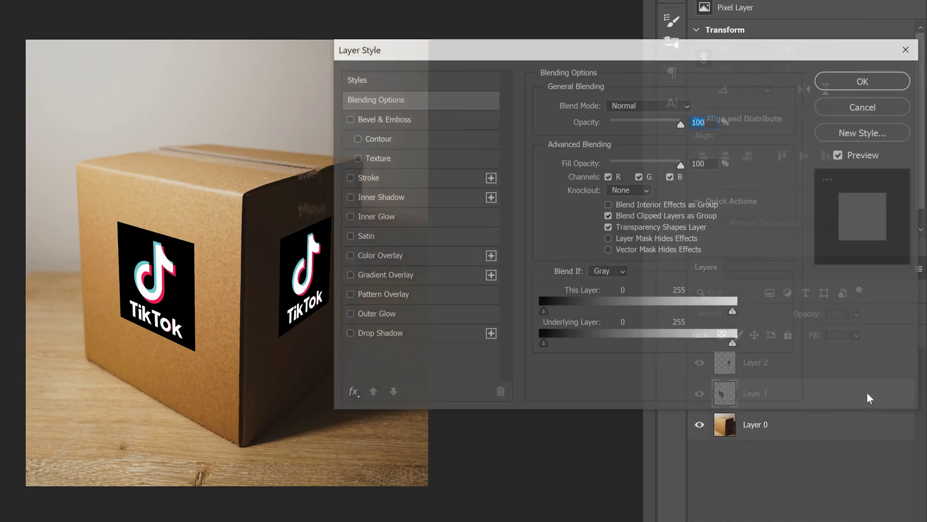
left_click_drag(461, 44, 469, 22)
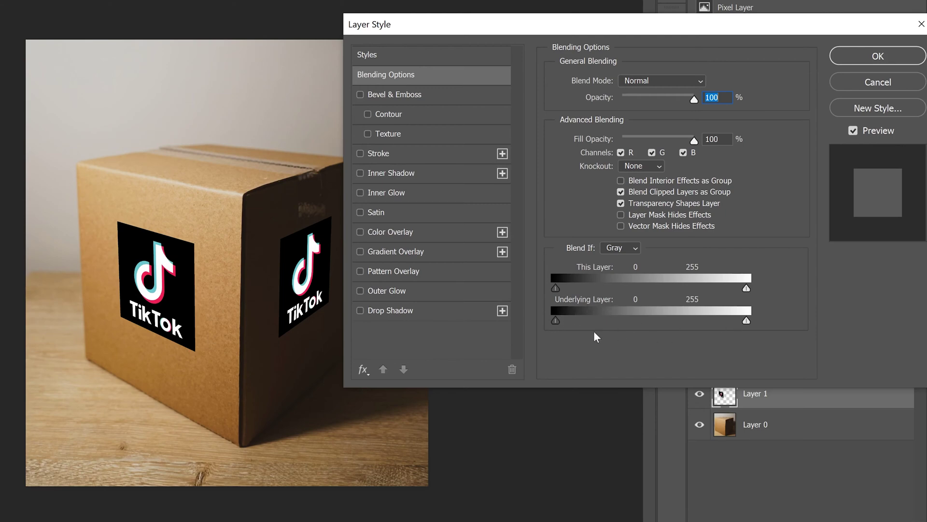
left_click_drag(554, 320, 668, 320)
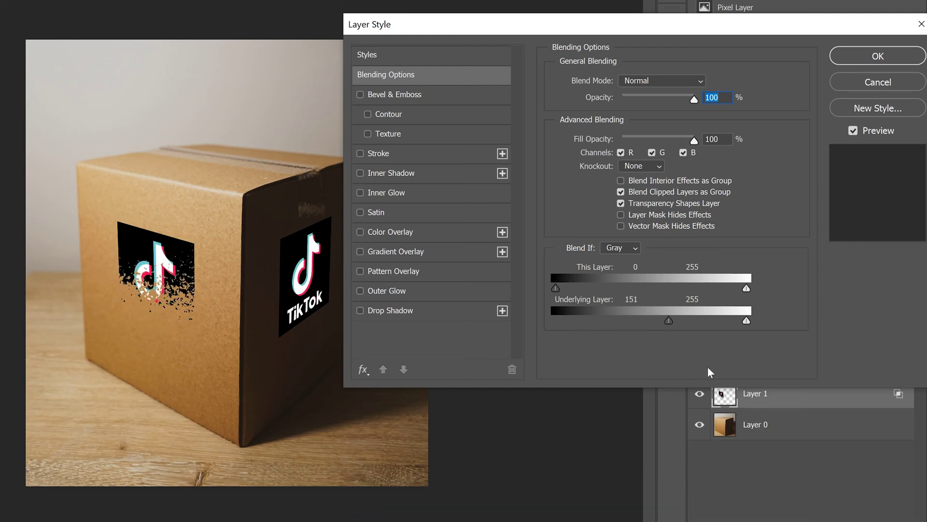
left_click_drag(668, 317, 553, 321)
left_click_drag(747, 320, 668, 321)
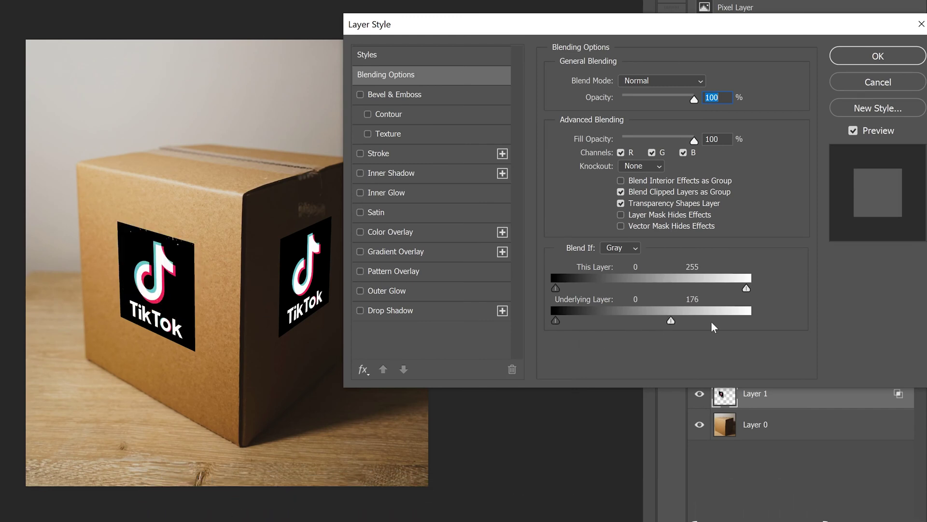
left_click_drag(667, 321, 771, 327)
Split the Underlying Layer Blend If sliders to 140/149 and confirm the blend.
key("alt")
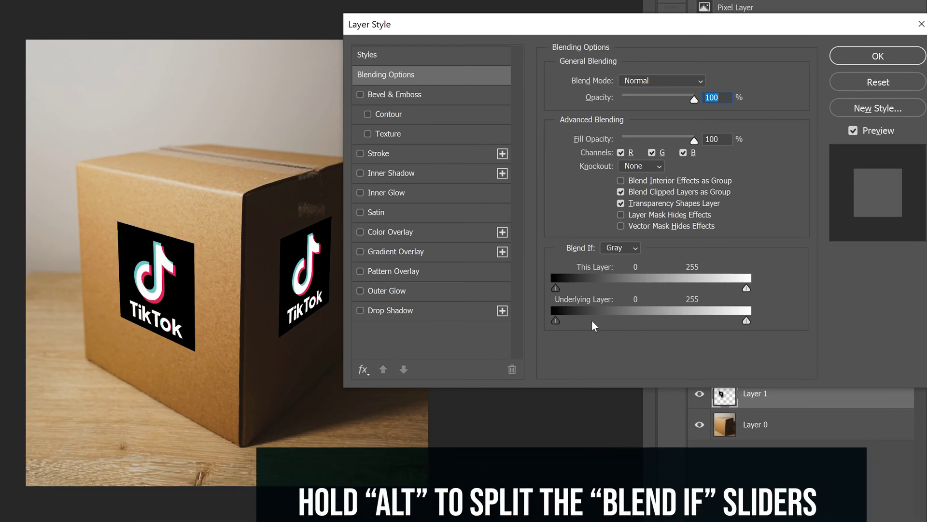
left_click_drag(560, 324, 667, 320)
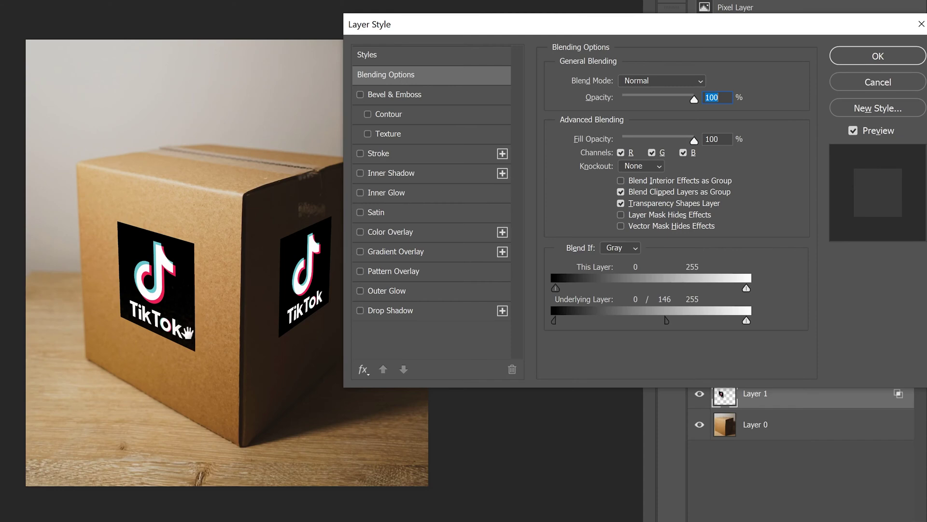
key("alt")
mouse_move(667, 321)
left_mouse_down()
mouse_move(696, 320)
mouse_move(632, 323)
mouse_move(652, 325)
left_mouse_up()
left_click_drag(747, 321, 663, 321)
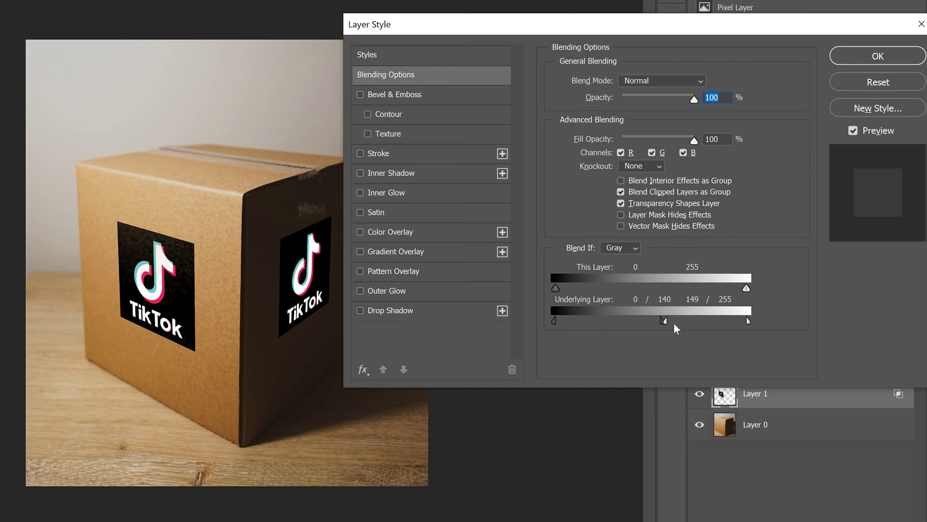
left_click_drag(661, 322, 668, 323)
left_click(877, 56)
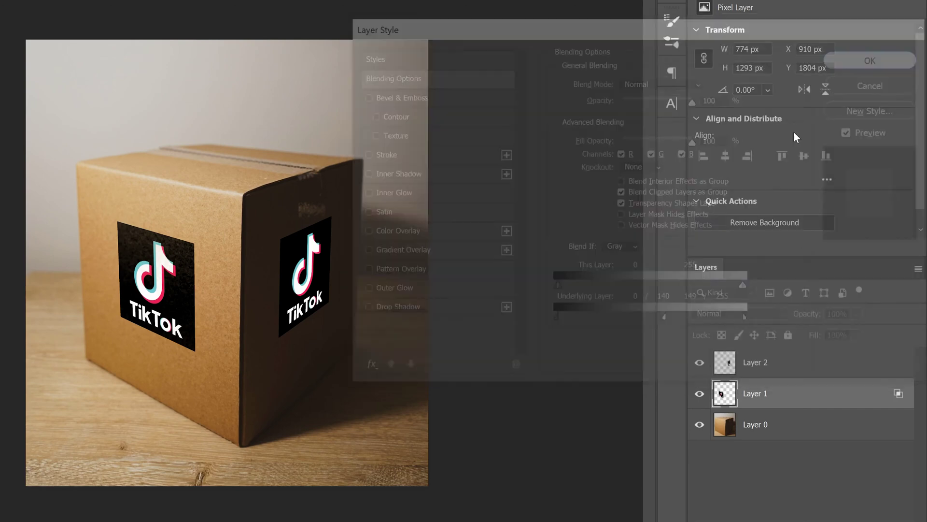
Split Layer 2's Underlying Layer Blend If sliders to 0/93 and 148/255 and confirm.
double_click(848, 369)
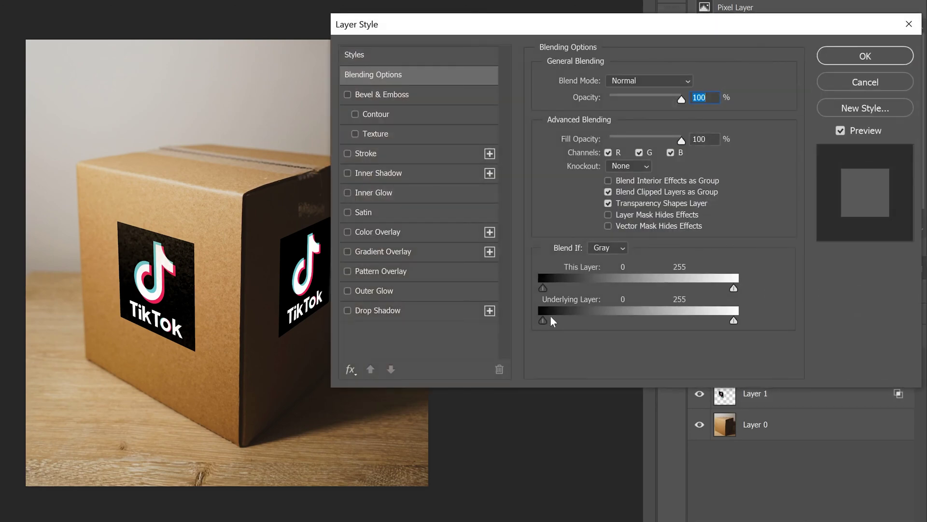
key("alt")
left_click_drag(544, 322, 557, 323)
left_click_drag(457, 29, 517, 30)
left_click_drag(623, 322, 675, 320)
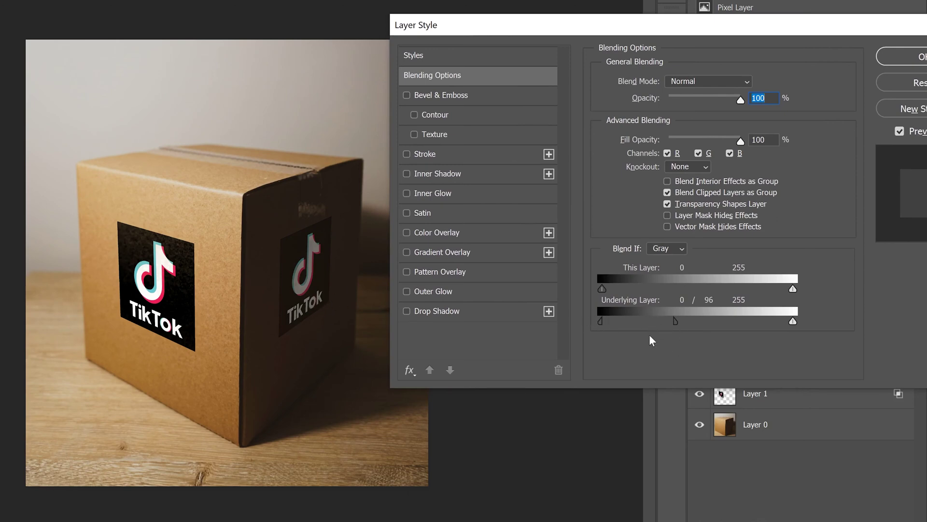
left_click_drag(792, 322, 716, 323)
left_click_drag(717, 322, 691, 328)
left_click_drag(679, 326, 672, 327)
left_click(908, 59)
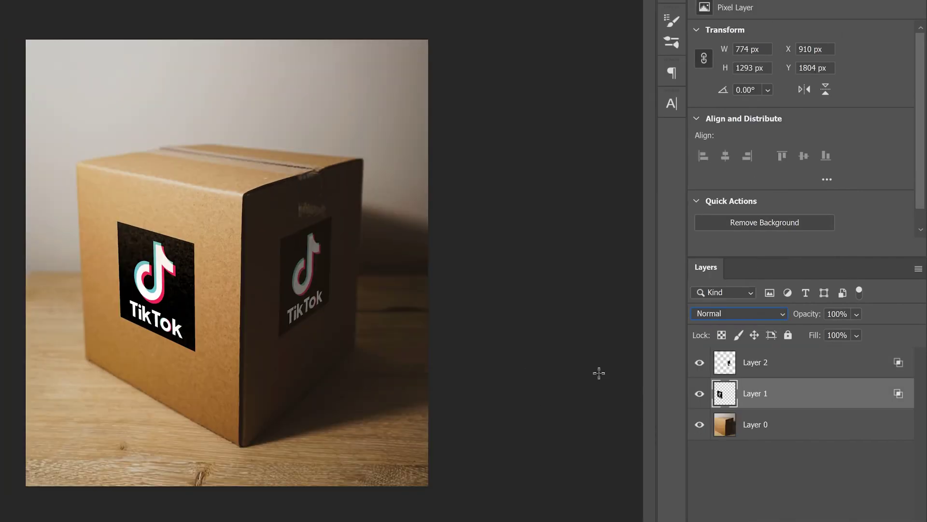
left_click(783, 316)
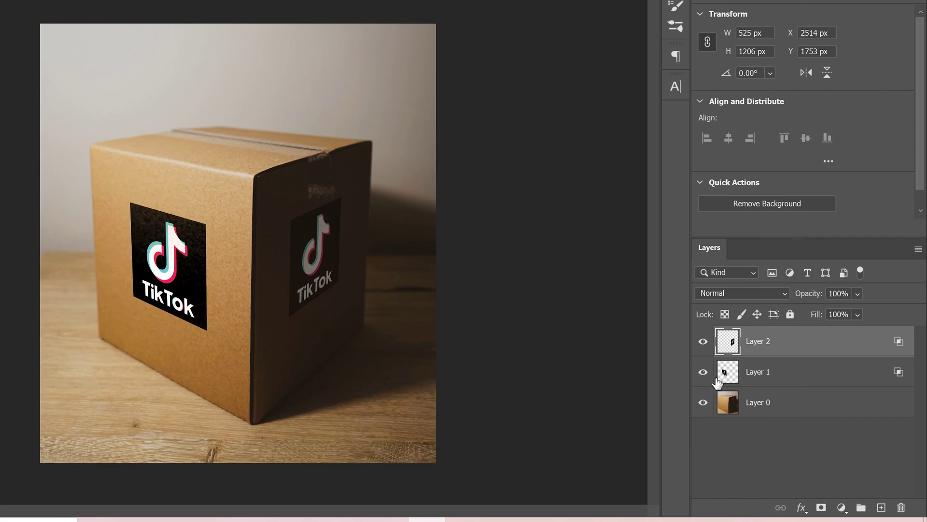
Add a layer mask to the logo layer and choose the Basics Black, White gradient.
left_click(797, 374)
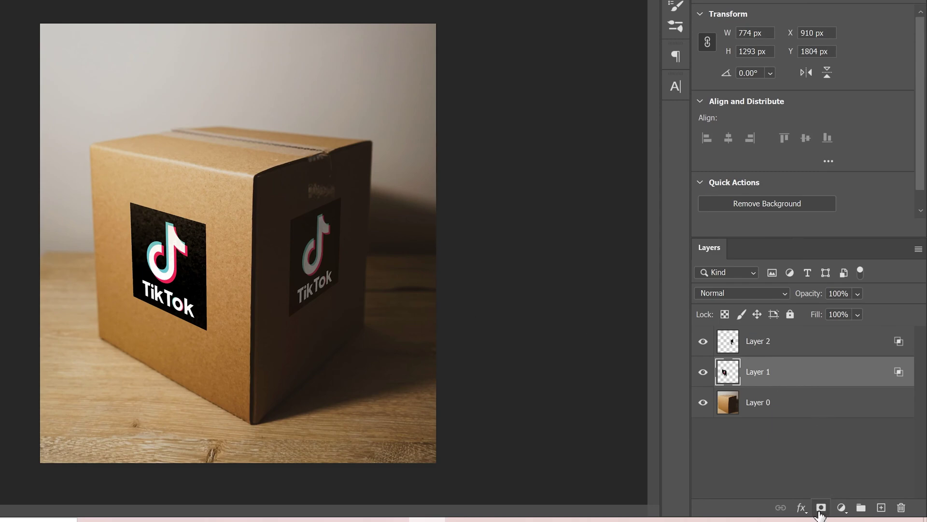
left_click(822, 507)
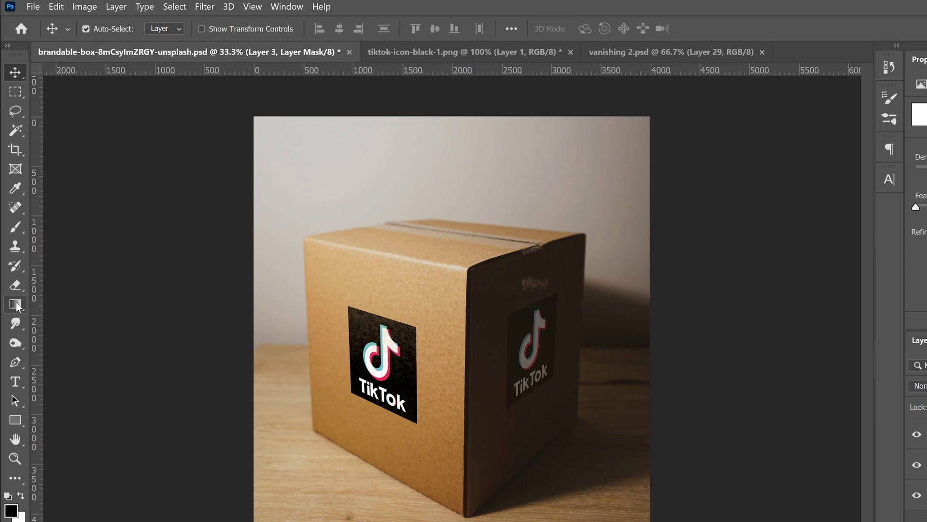
left_click(16, 305)
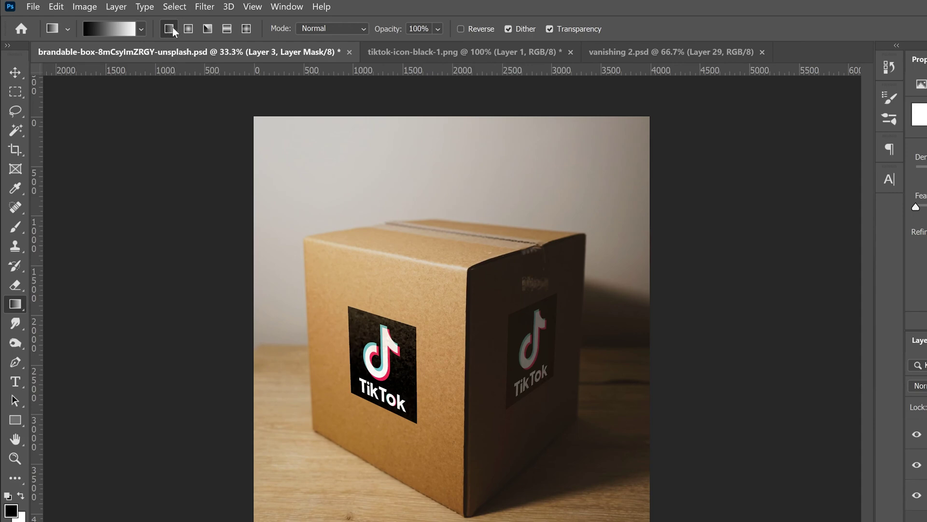
left_click(112, 28)
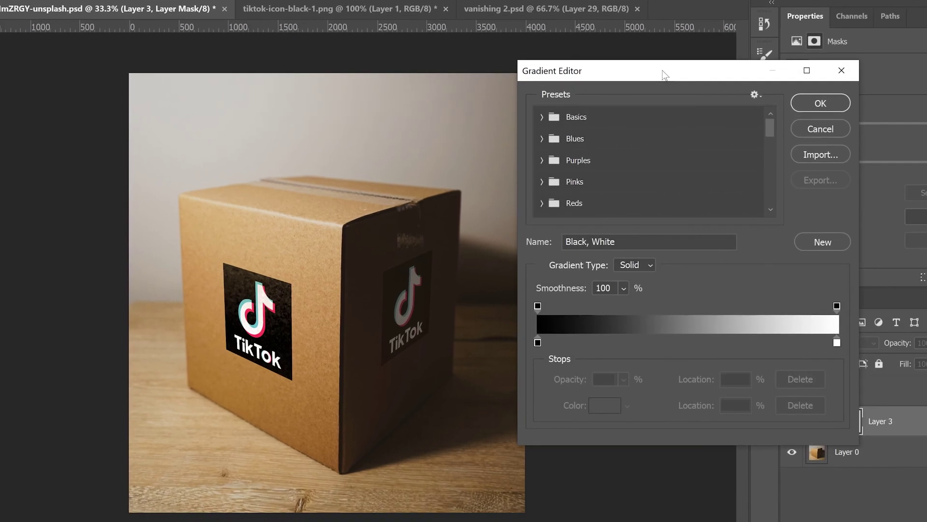
mouse_move(753, 108)
left_mouse_down()
mouse_move(729, 114)
mouse_move(748, 122)
left_mouse_up()
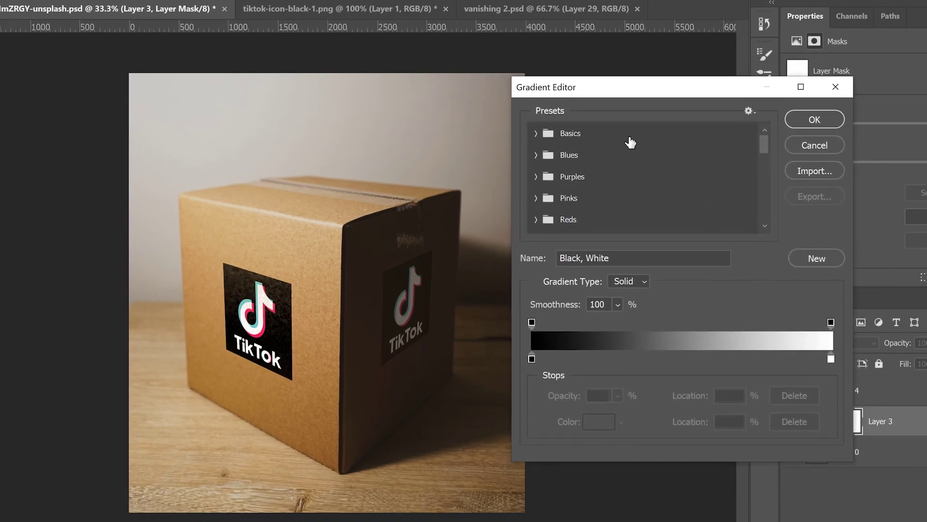
left_click(536, 133)
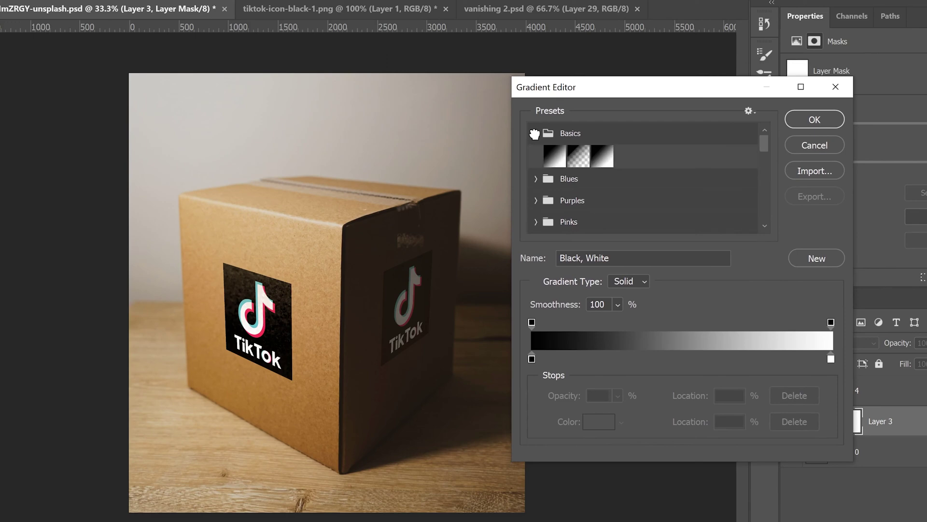
left_click(603, 156)
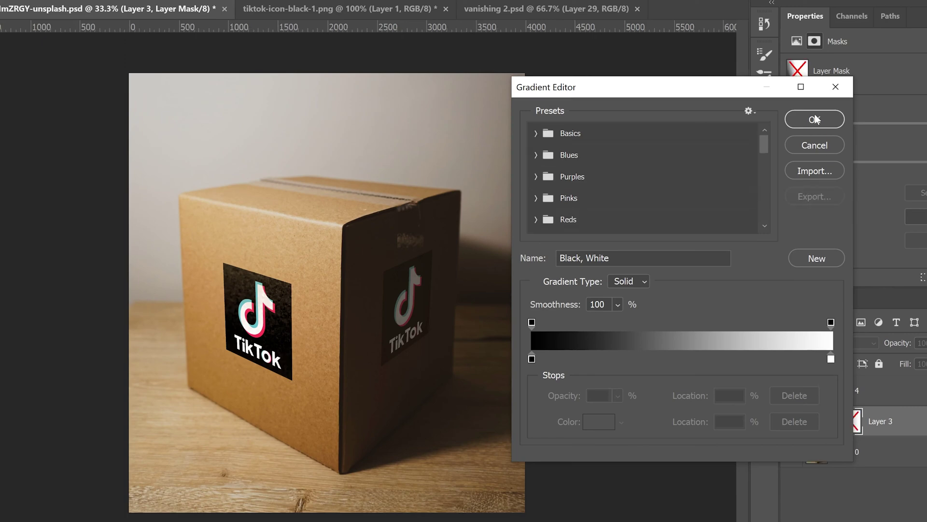
left_click(814, 119)
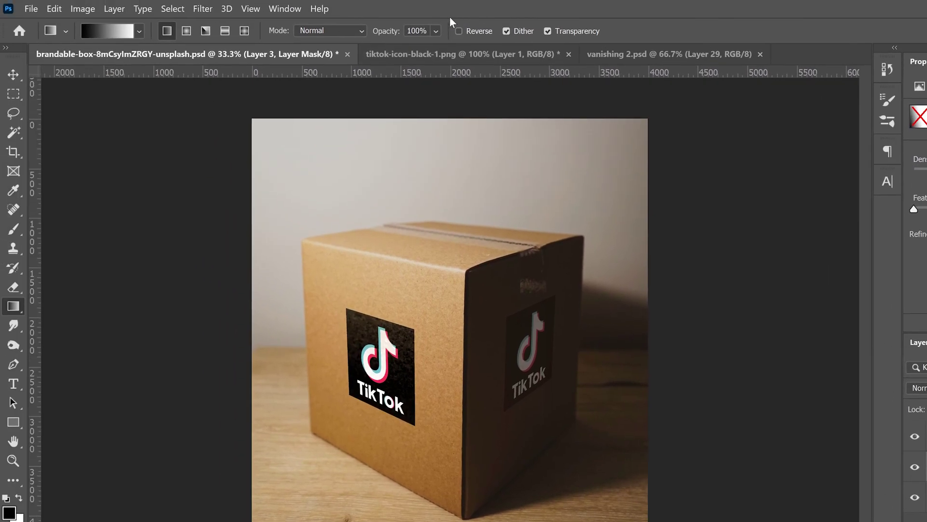
Enable Reverse and draw a gradient on Layer 3's mask so the front logo fades out.
left_click(459, 31)
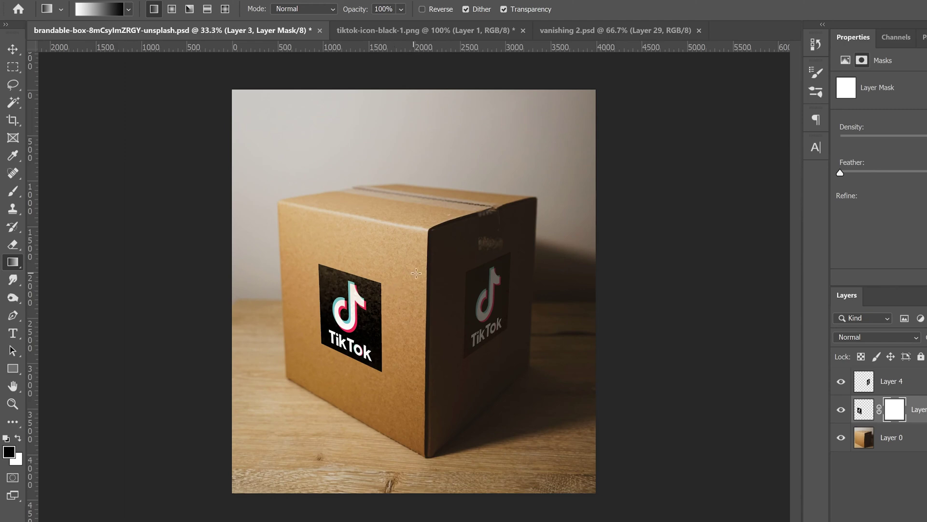
left_click_drag(416, 273, 245, 331)
left_click_drag(246, 330, 245, 331)
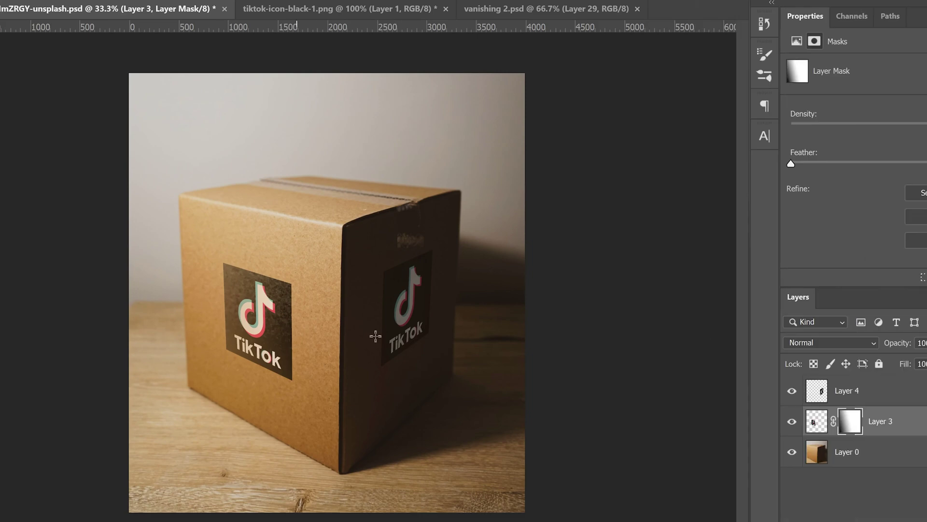
Apply a radius-40 Lens Blur to Layer 3's pixels, using its gradient Layer Mask as the depth source.
left_click(814, 423)
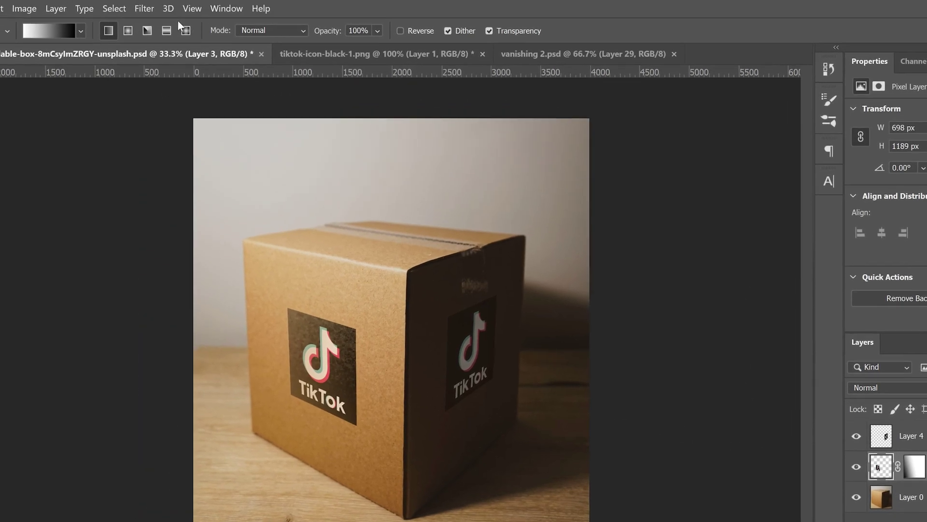
left_click(143, 8)
mouse_move(224, 165)
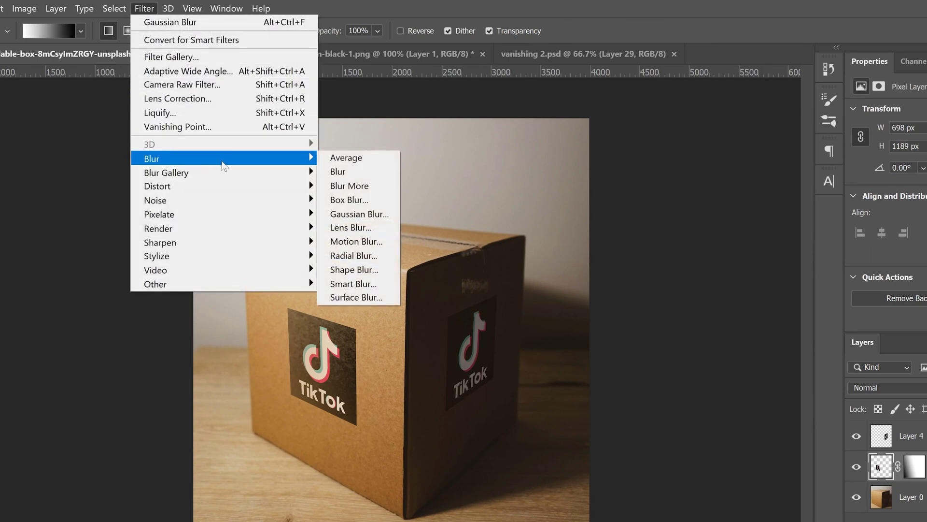
left_click(351, 227)
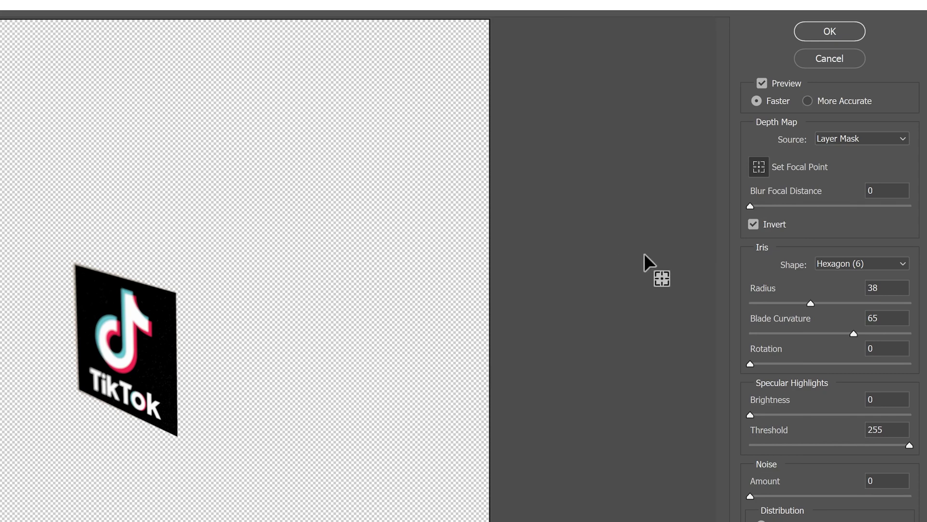
left_click(753, 224)
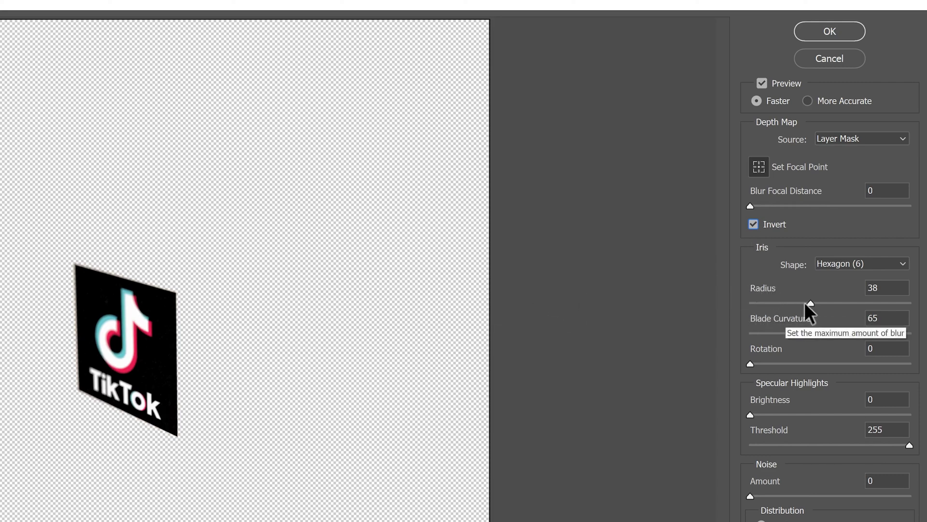
left_click_drag(811, 303, 909, 302)
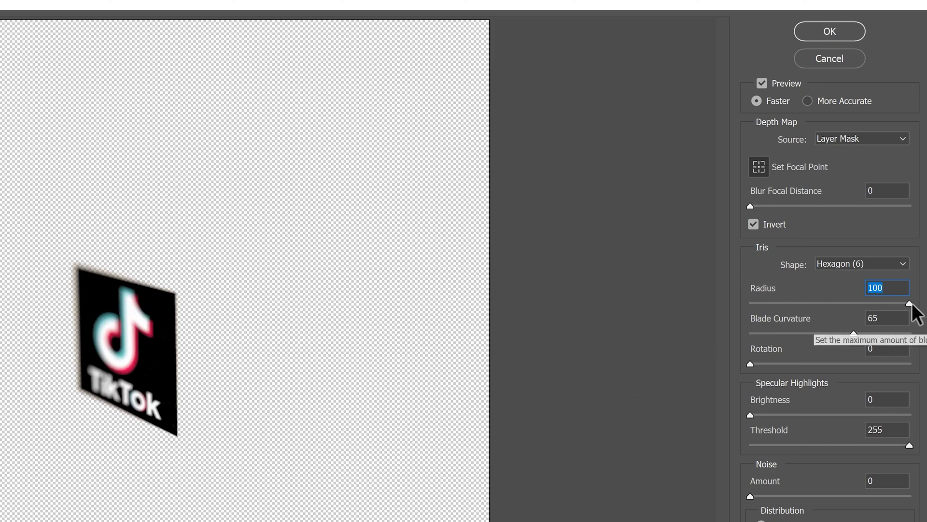
left_click_drag(911, 308, 697, 286)
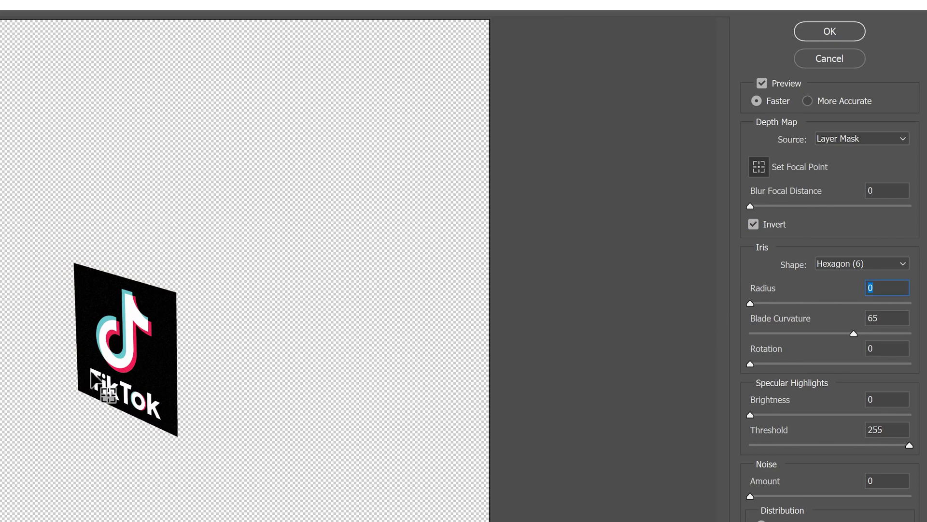
left_click_drag(751, 303, 813, 303)
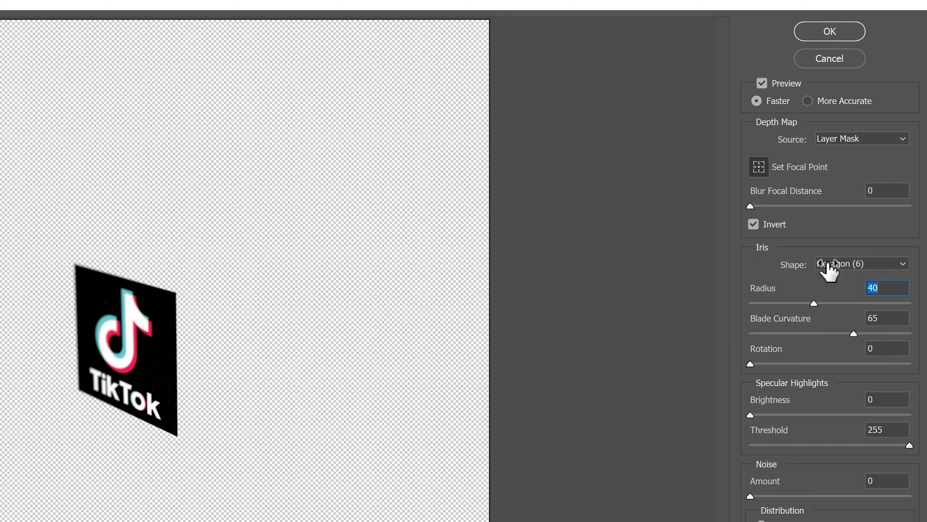
left_click(819, 31)
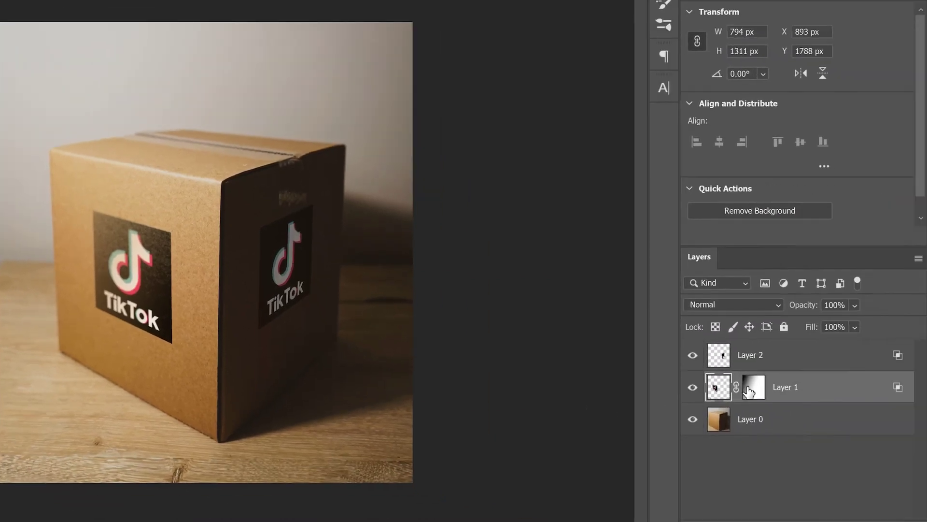
Disable Layer 1's layer mask.
left_click(752, 387)
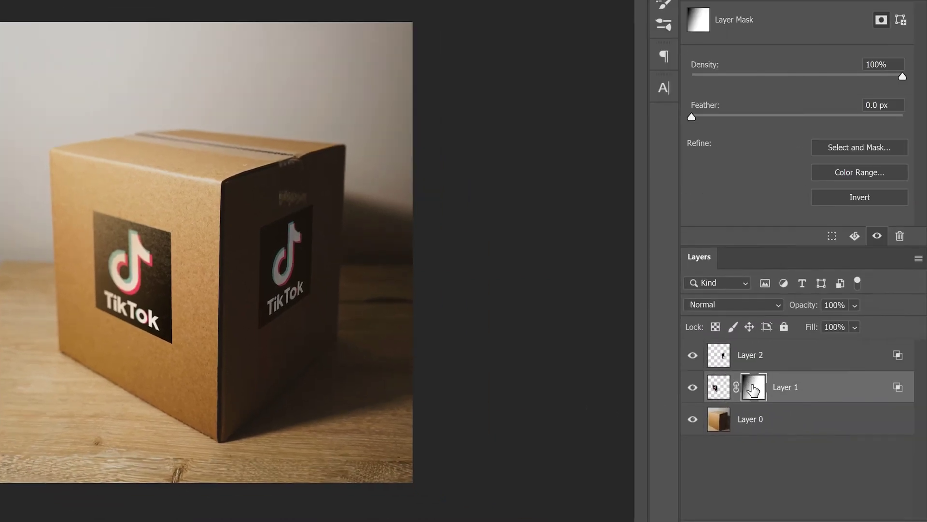
right_click(753, 387)
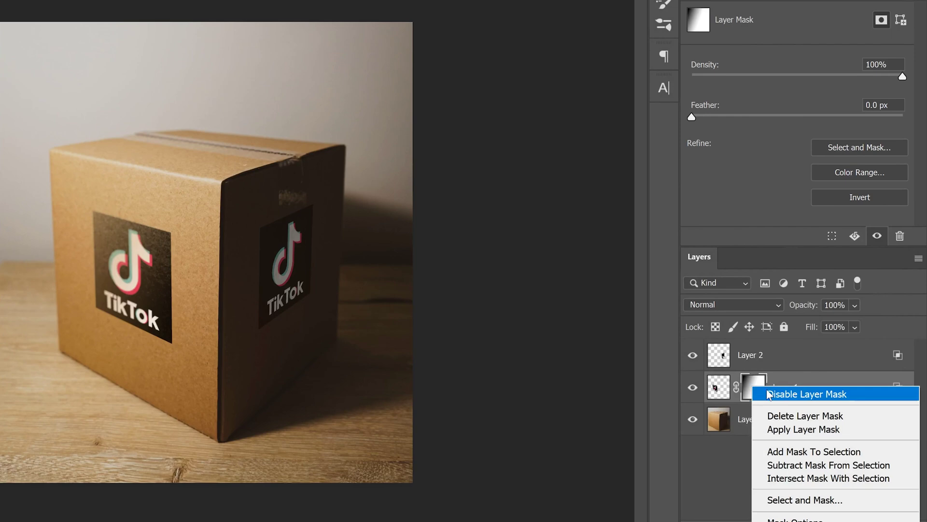
left_click(785, 394)
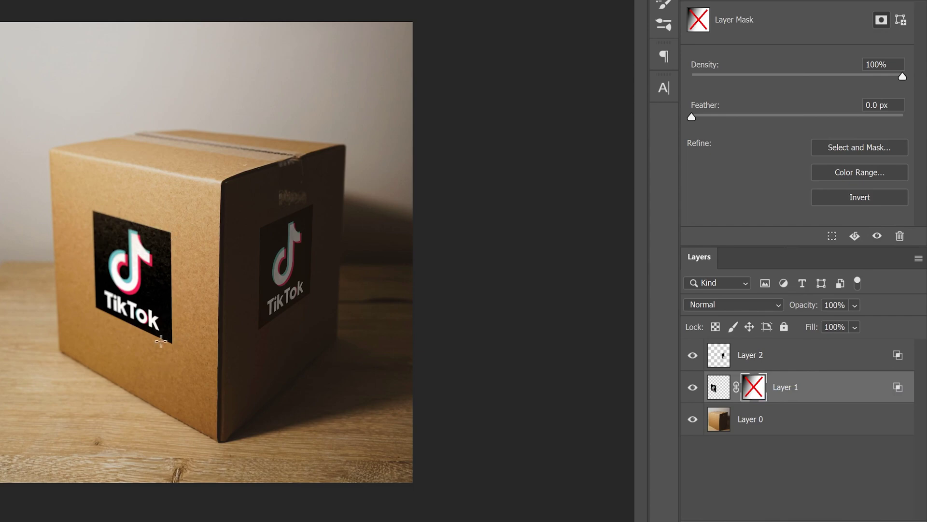
Give Layer 2 a white mask with a fading gradient, then Lens Blur its logo through it.
left_click(751, 355)
left_click(768, 519)
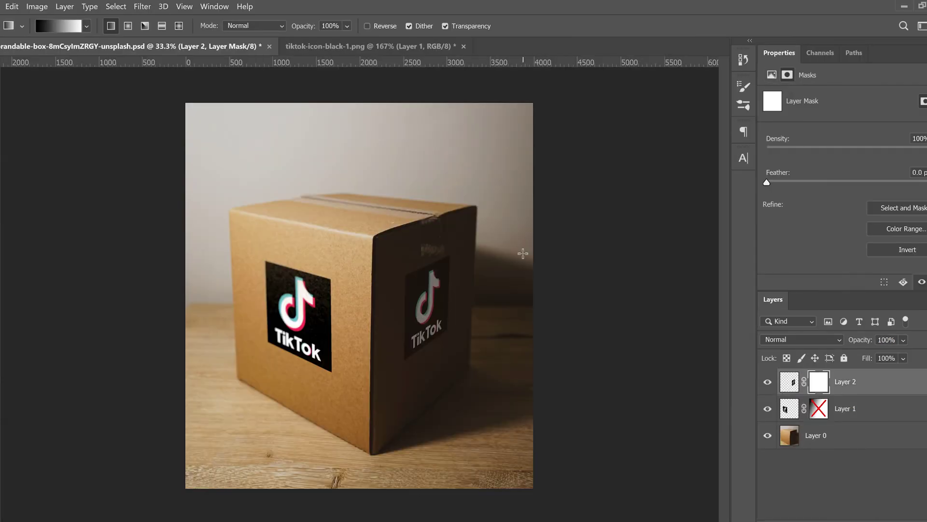
left_click_drag(524, 253, 362, 332)
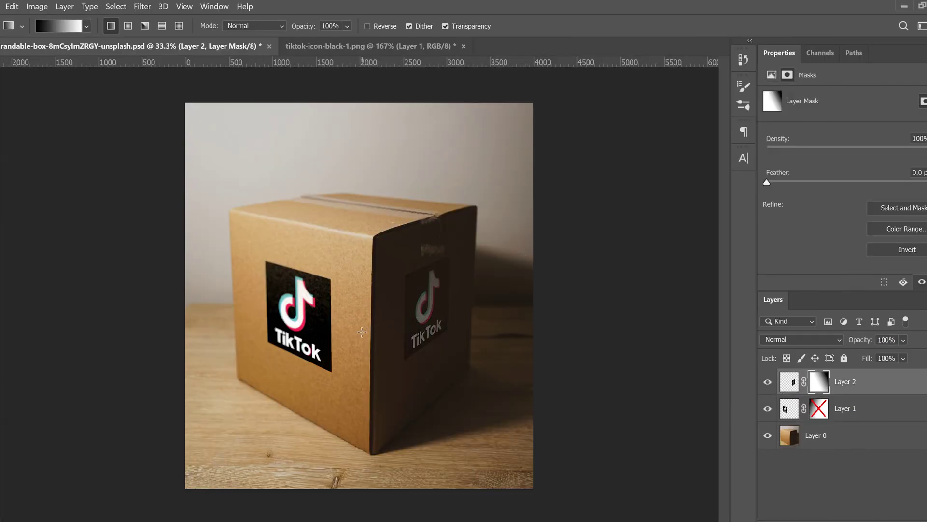
left_click(789, 383)
left_click(142, 7)
mouse_move(176, 138)
left_click(321, 199)
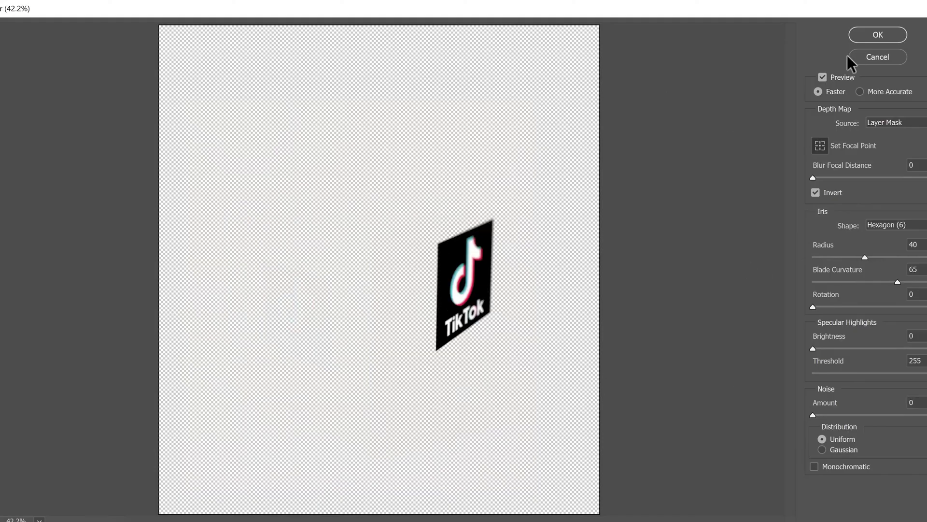
left_click(877, 34)
Disable Layer 2's layer mask.
right_click(814, 381)
left_click(857, 385)
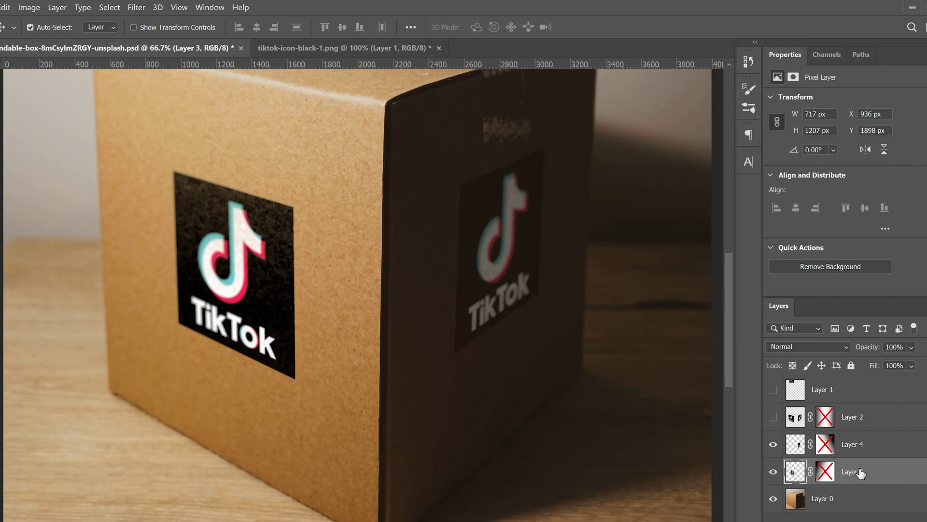
left_click(136, 7)
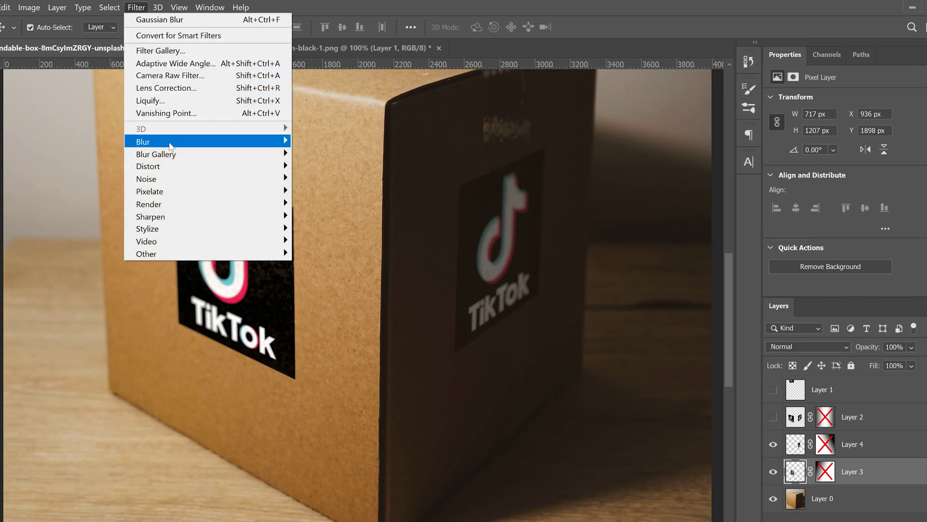
Apply a 2.5 px Gaussian Blur to Layer 3's front logo and set its opacity to 90%.
mouse_move(174, 147)
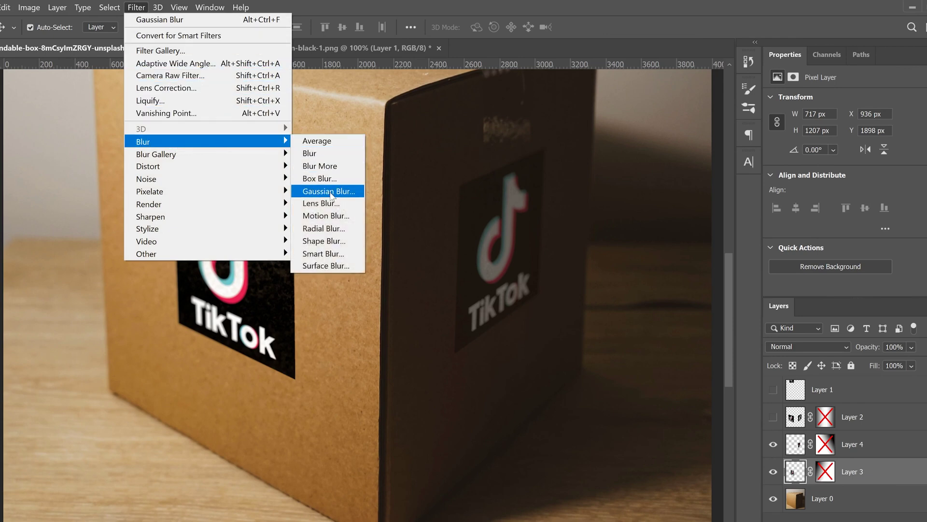
left_click(331, 192)
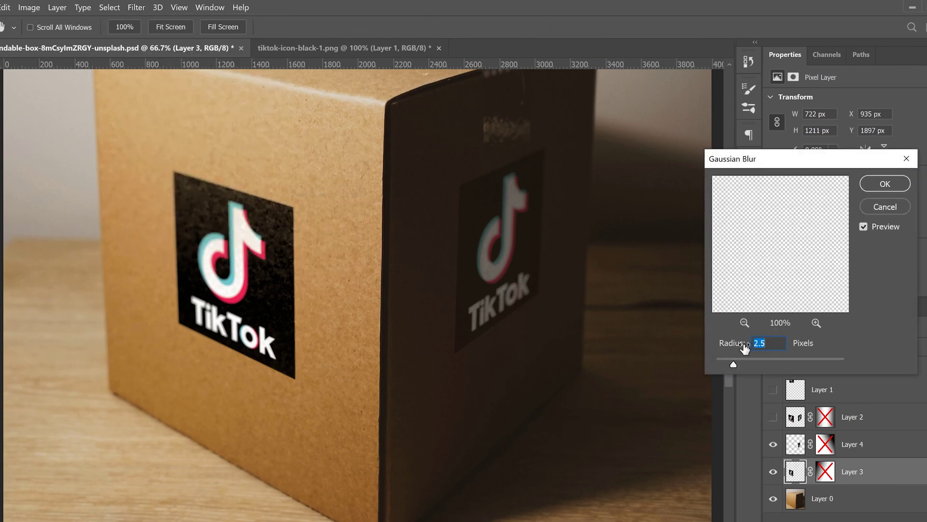
left_click_drag(733, 364, 723, 363)
left_click(734, 363)
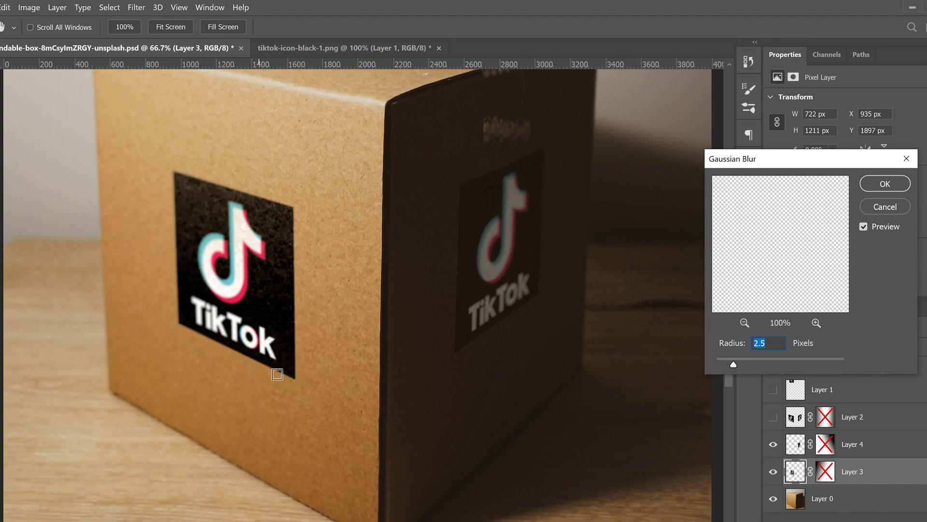
left_click(880, 184)
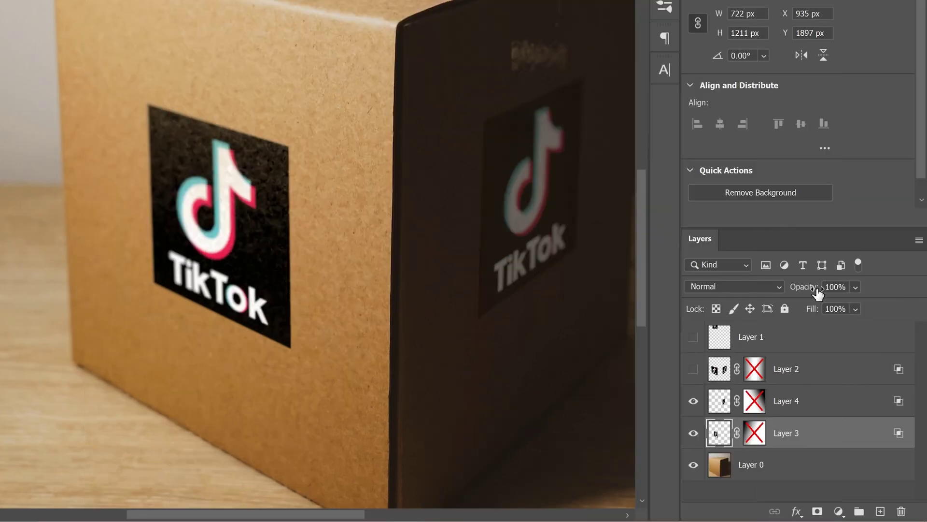
left_click(855, 288)
left_click_drag(906, 305, 901, 305)
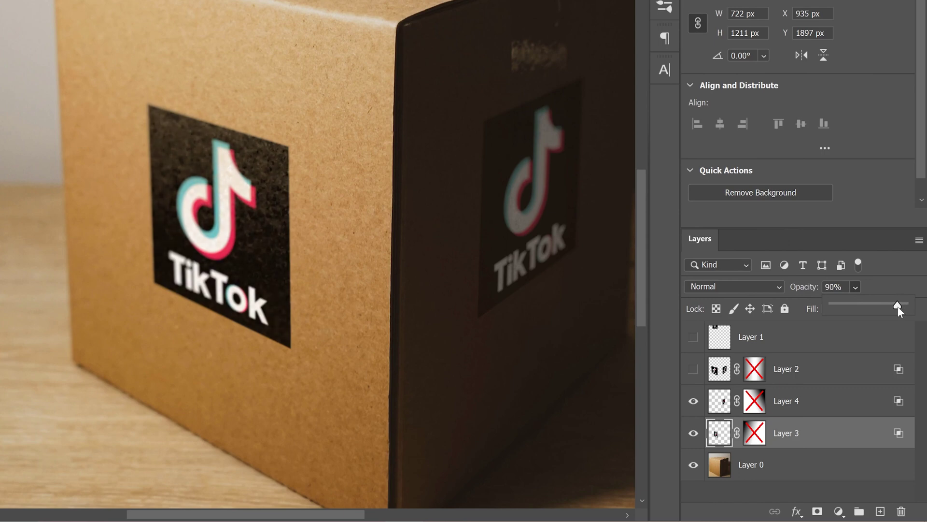